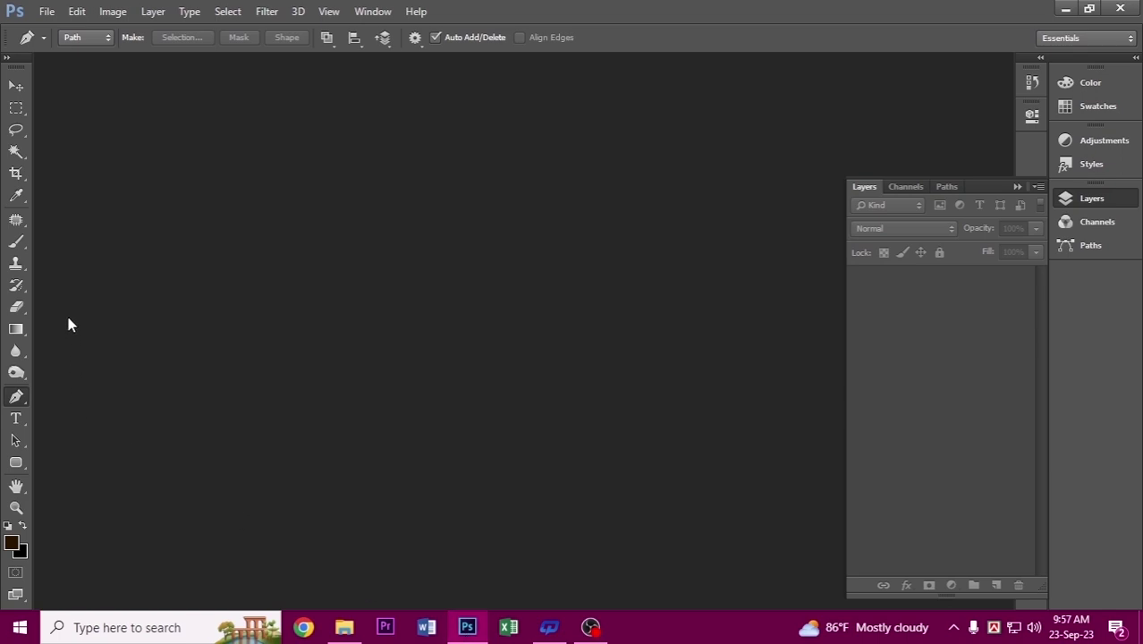
# Open ivy-clipart.jpg and Left Shaft.jpg together from the Pictures > Picture > products folder
pyautogui.click(47, 12)
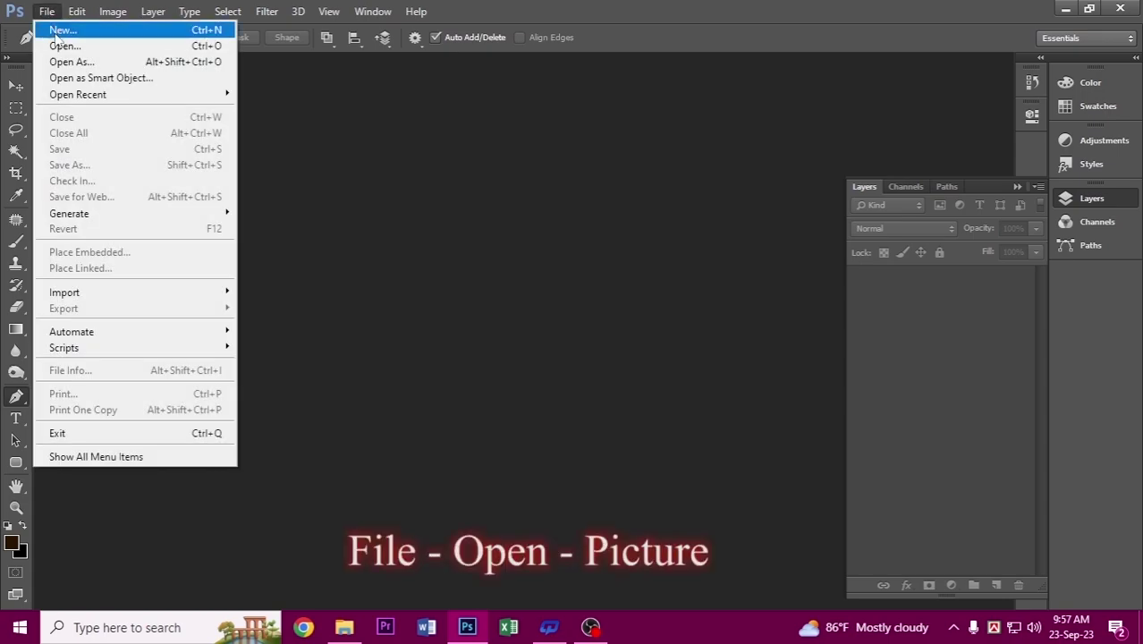
pyautogui.click(59, 44)
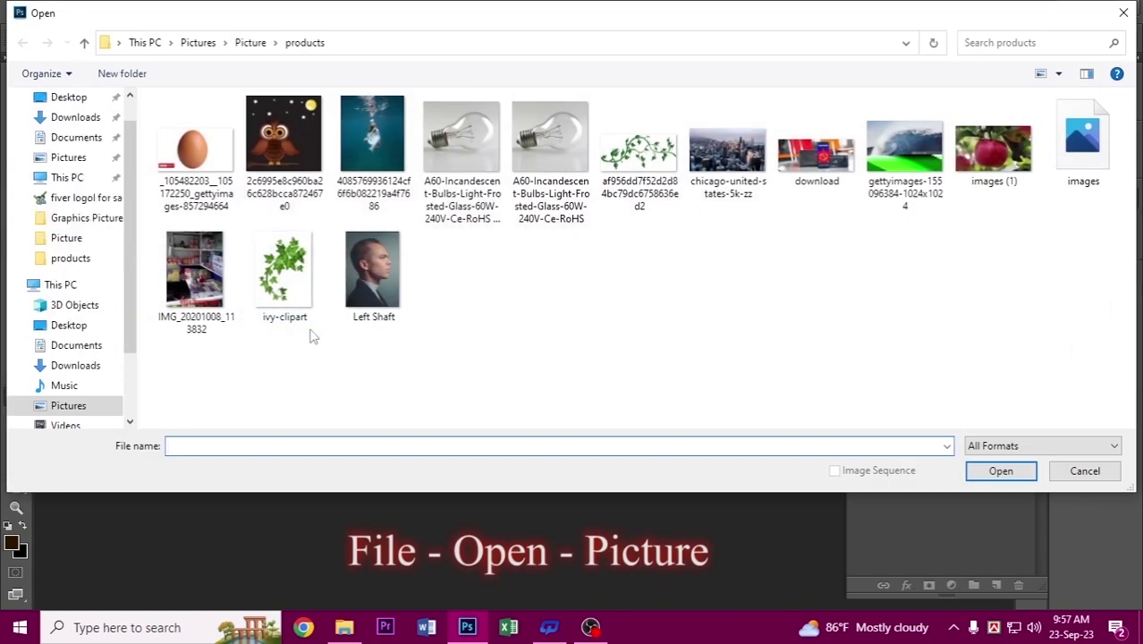
pyautogui.moveTo(458, 288); pyautogui.dragTo(294, 348)
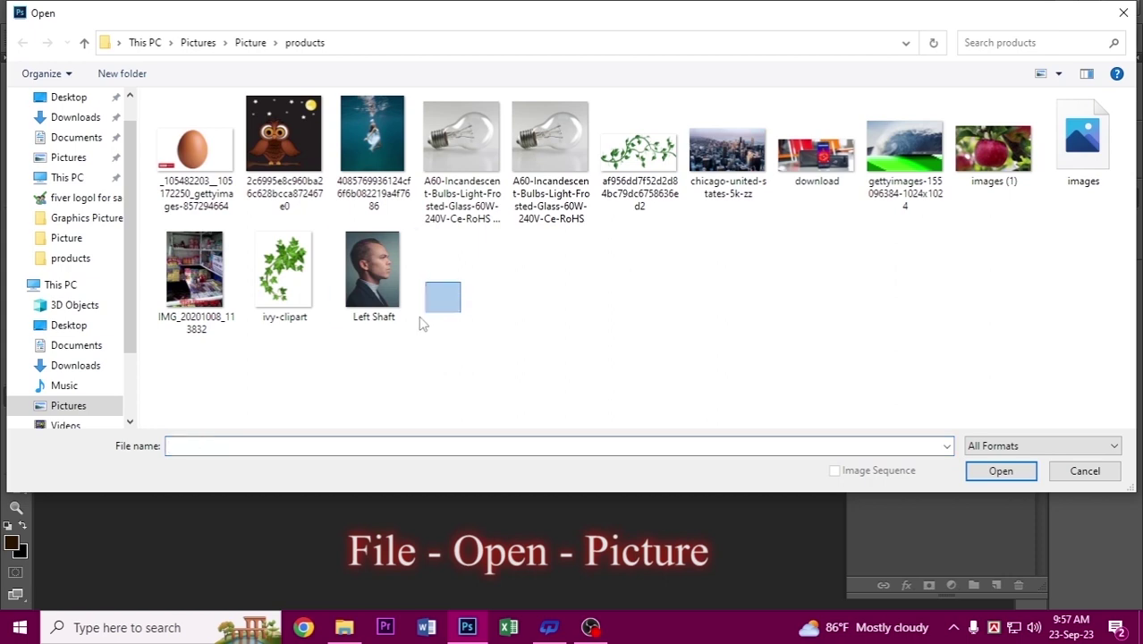
pyautogui.click(1002, 471)
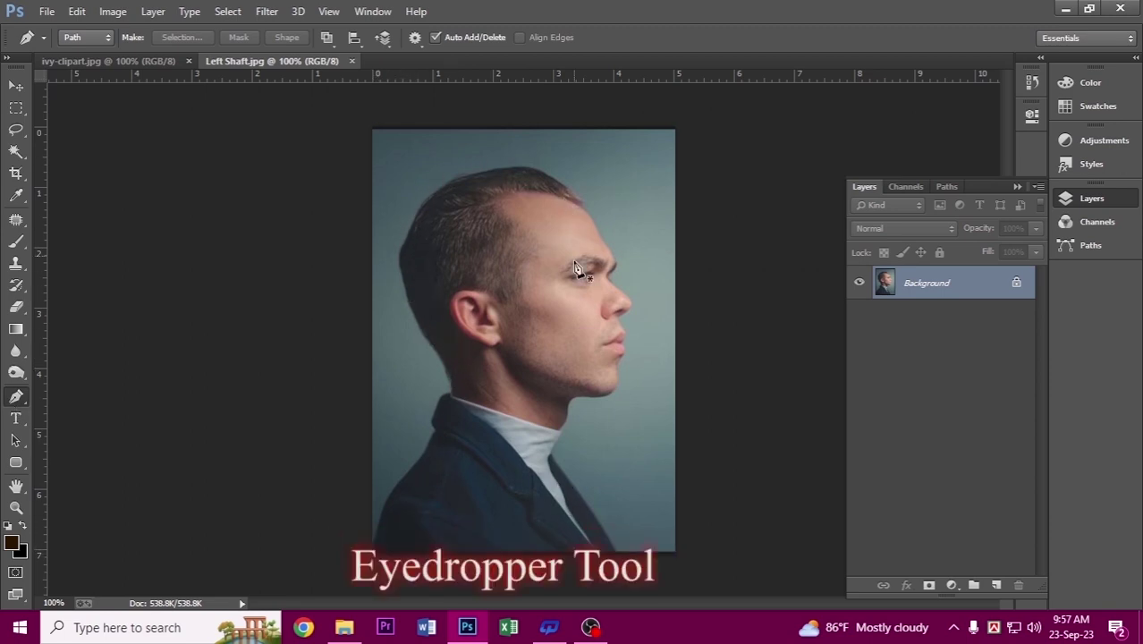
# Sample the blue-grey backdrop colour from the portrait with the Eyedropper as foreground colour
pyautogui.click(17, 195)
pyautogui.click(90, 194)
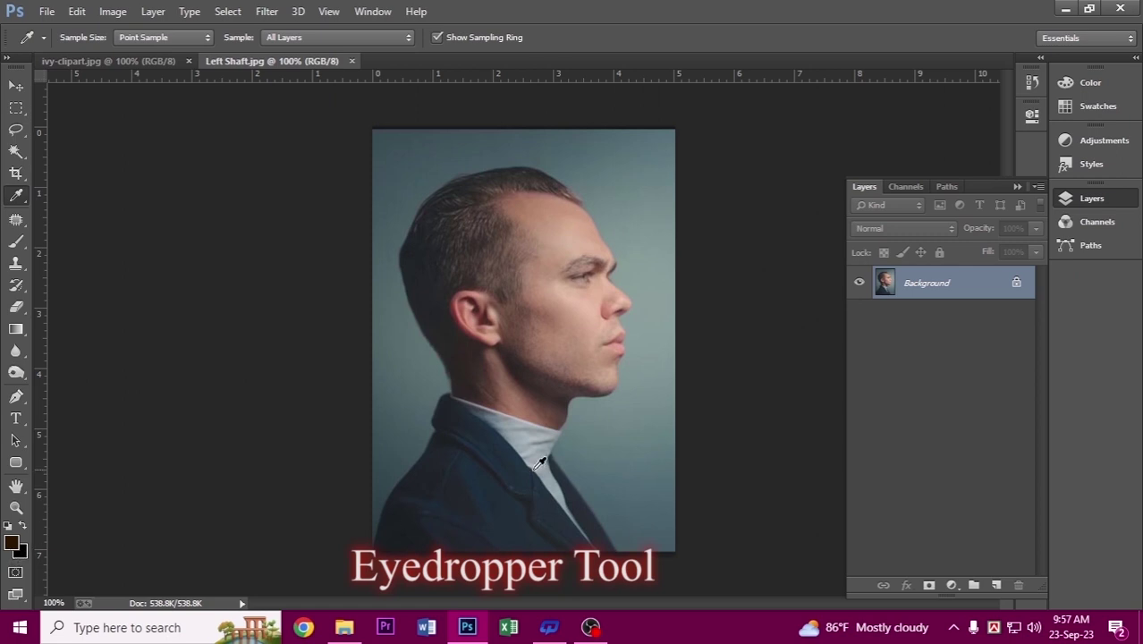
pyautogui.click(382, 450)
# Begin a curved Pen path along the edge of the man's jacket
pyautogui.click(16, 396)
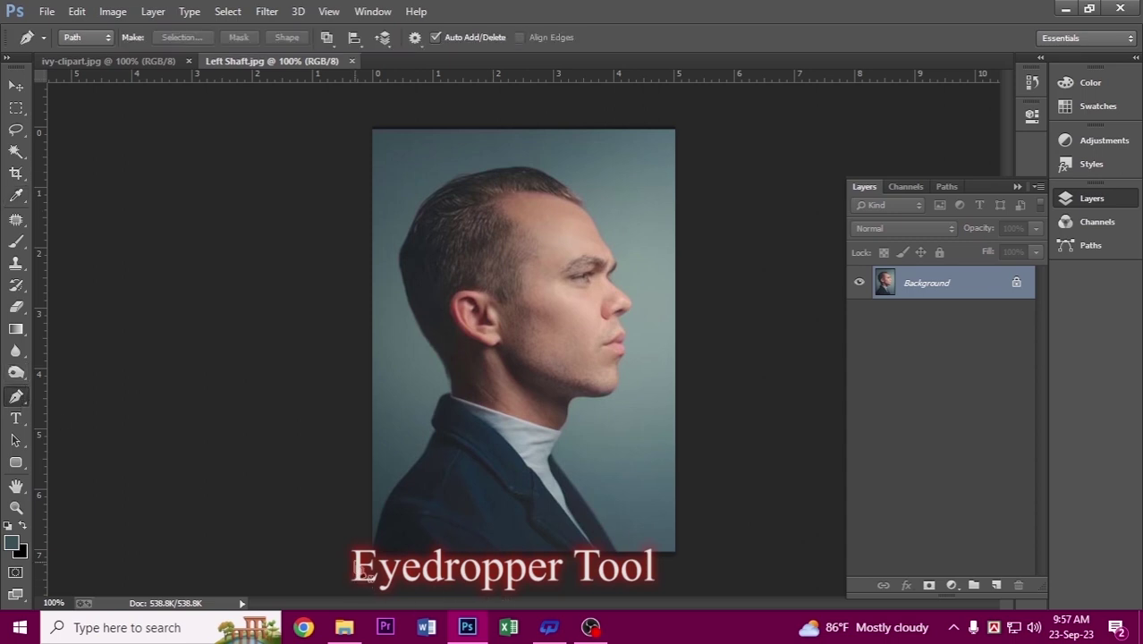
pyautogui.click(399, 506)
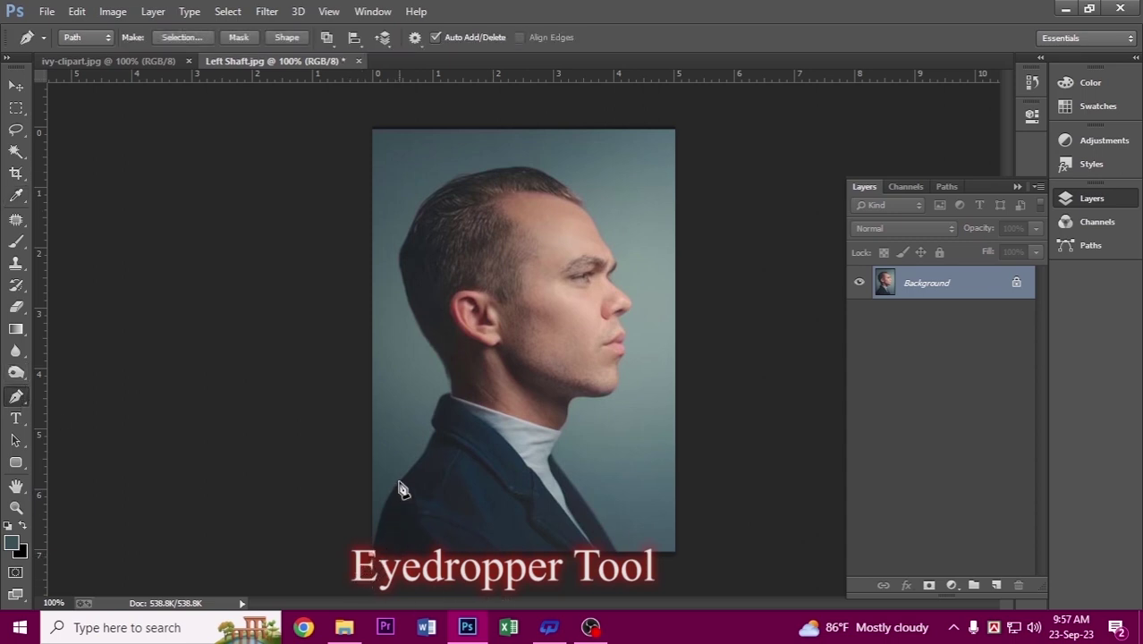
pyautogui.moveTo(374, 493); pyautogui.dragTo(399, 483)
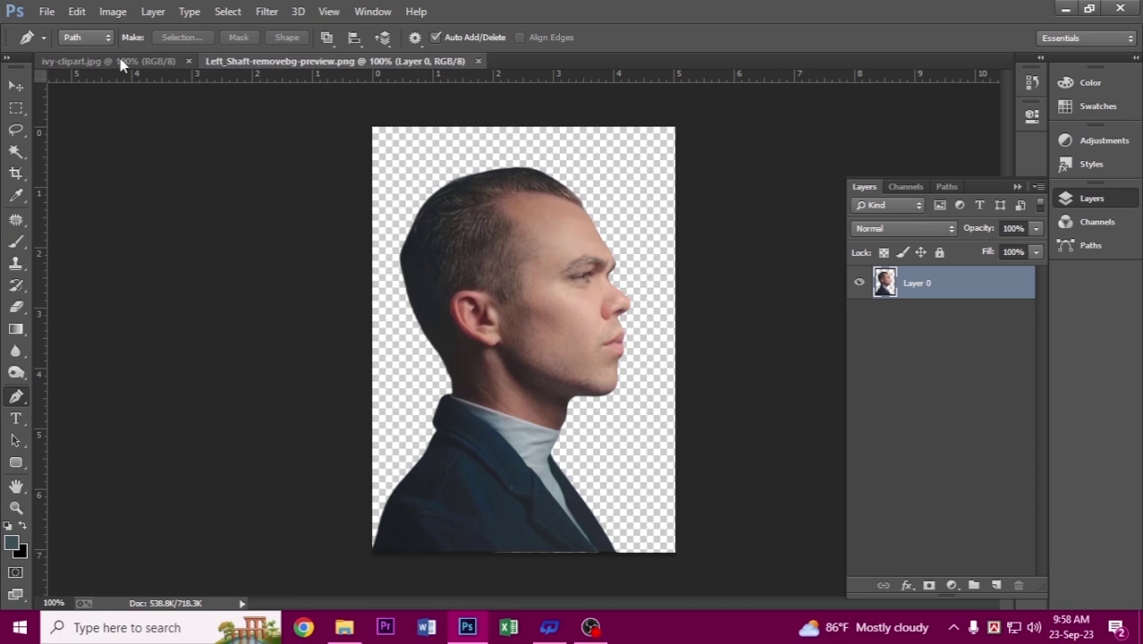
# Unlock the ivy-clipart Background layer and zoom in on the leaves
pyautogui.click(77, 62)
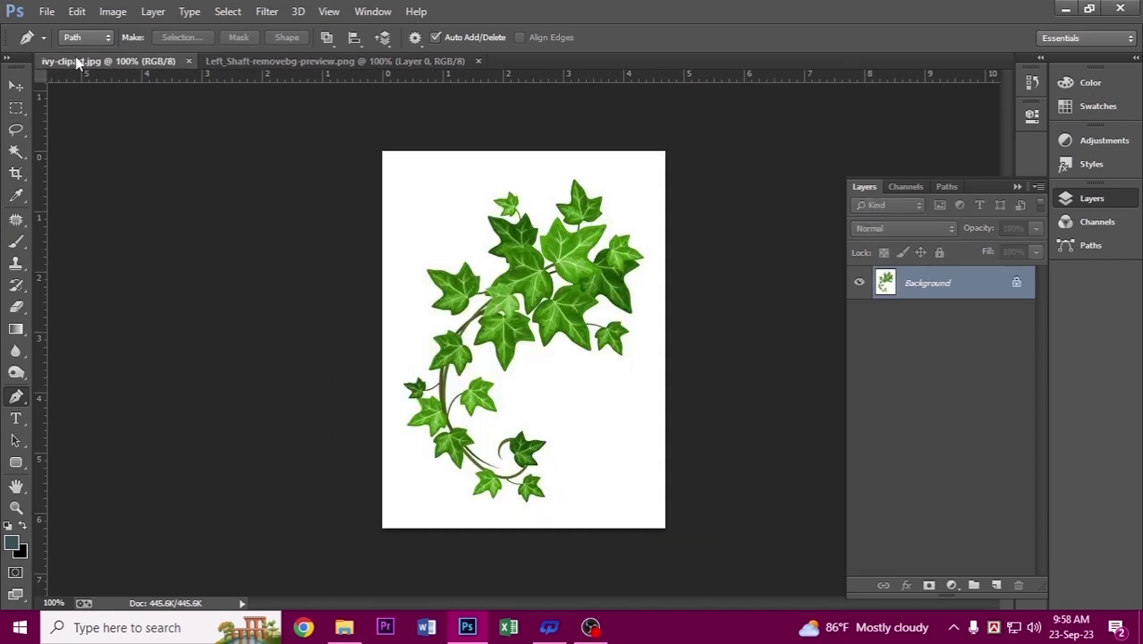
pyautogui.click(1018, 282)
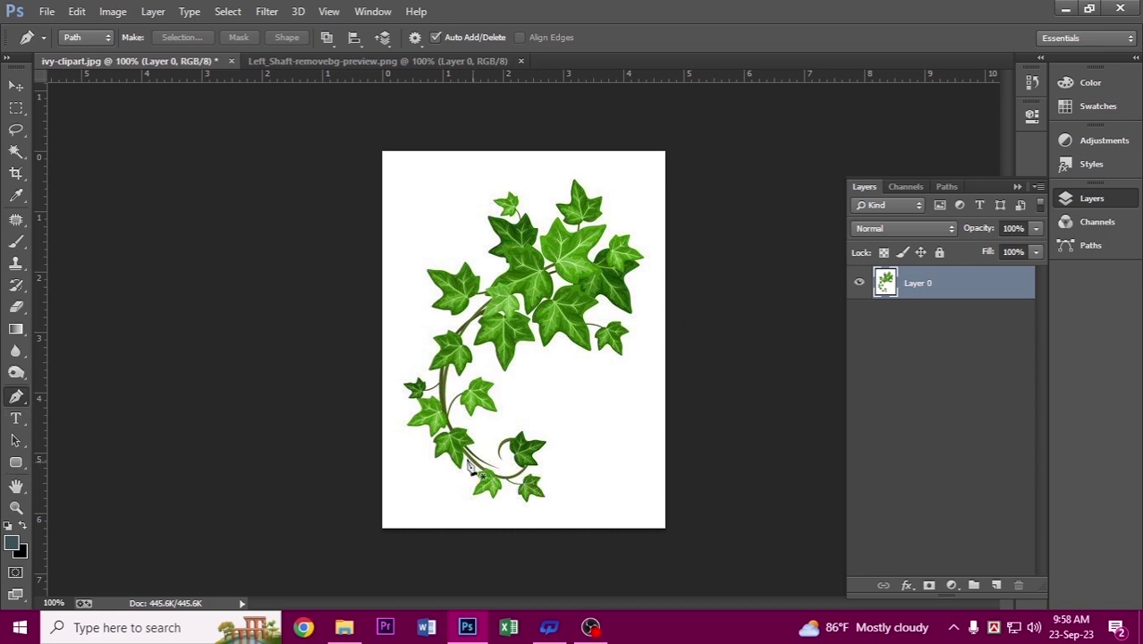
pyautogui.hotkey('ctrl', '+')
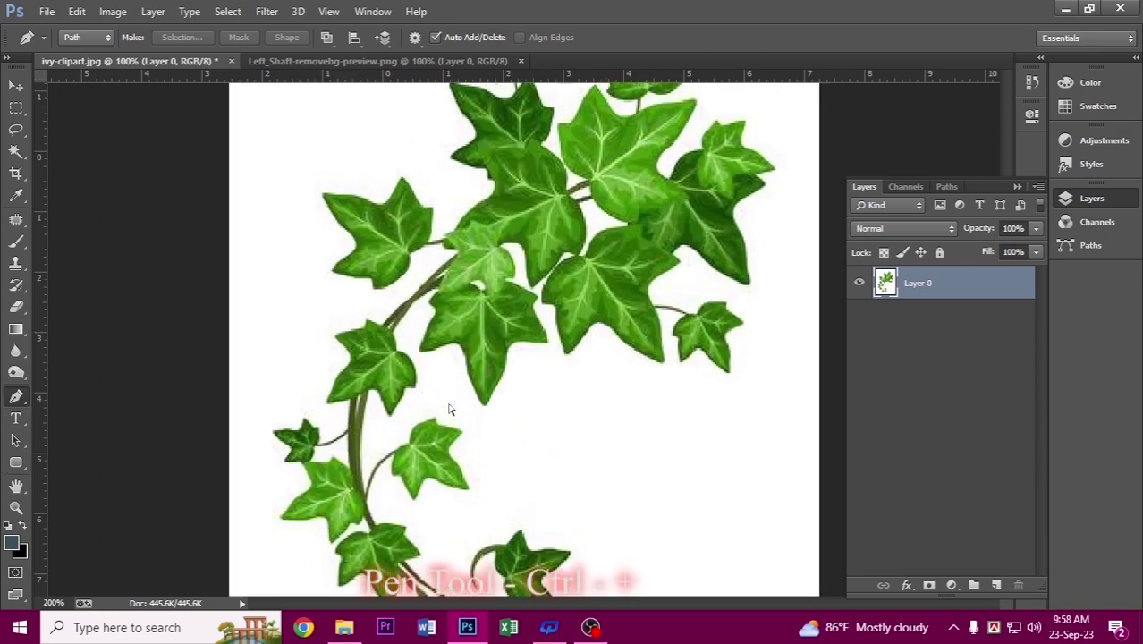
pyautogui.hotkey('ctrl', '+')
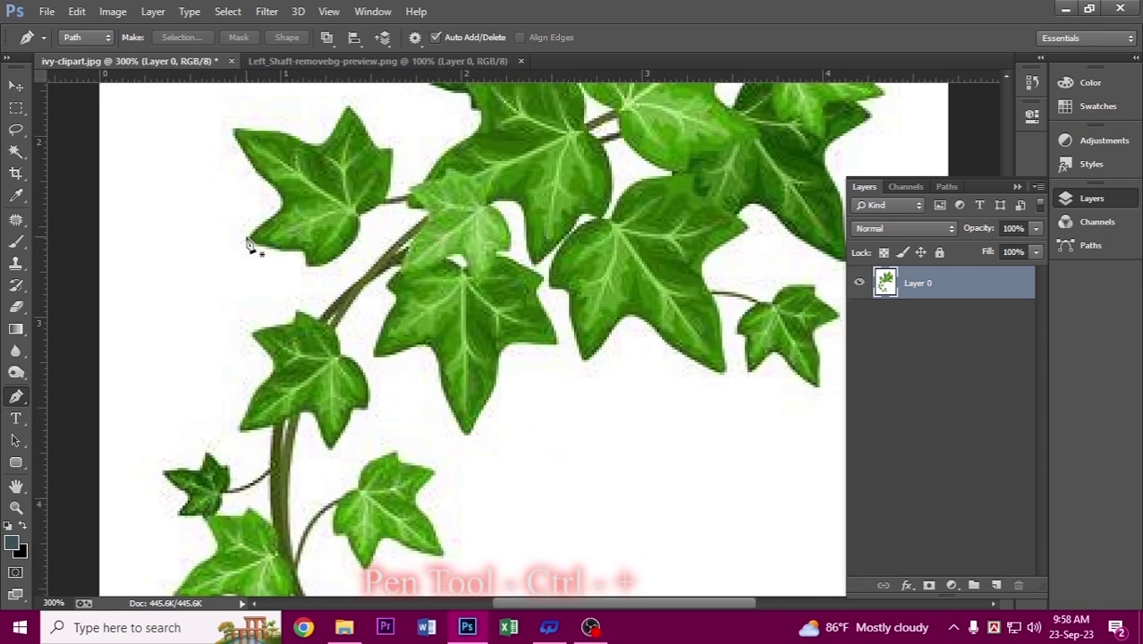
# Start a curved Pen path following the edge of an ivy leaf
pyautogui.click(242, 236)
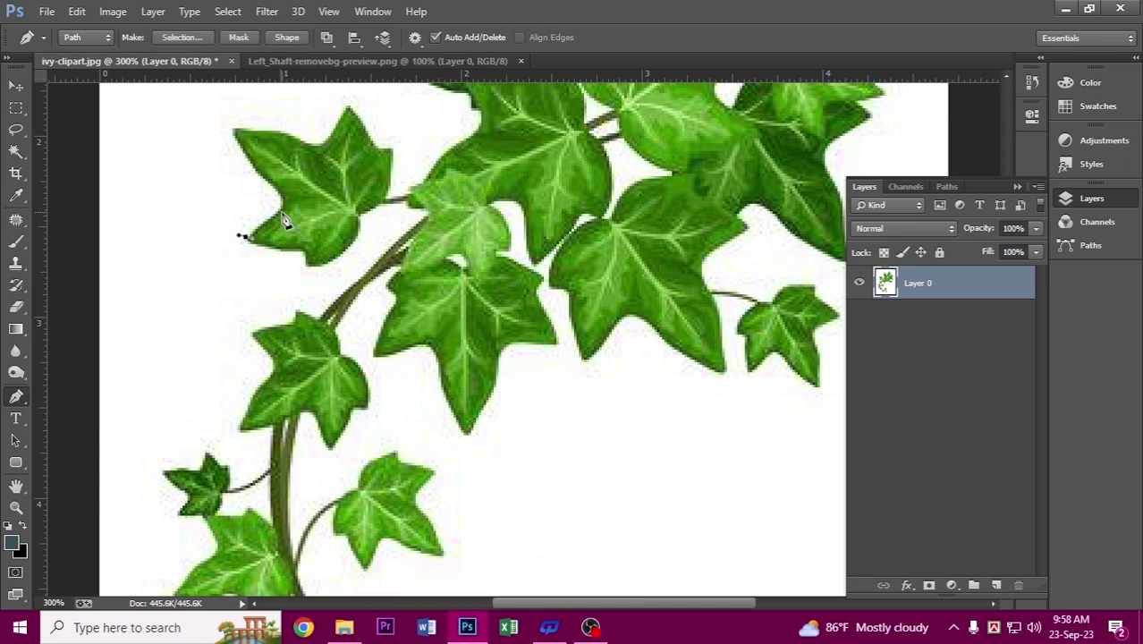
pyautogui.click(278, 212)
pyautogui.moveTo(288, 230); pyautogui.dragTo(287, 224)
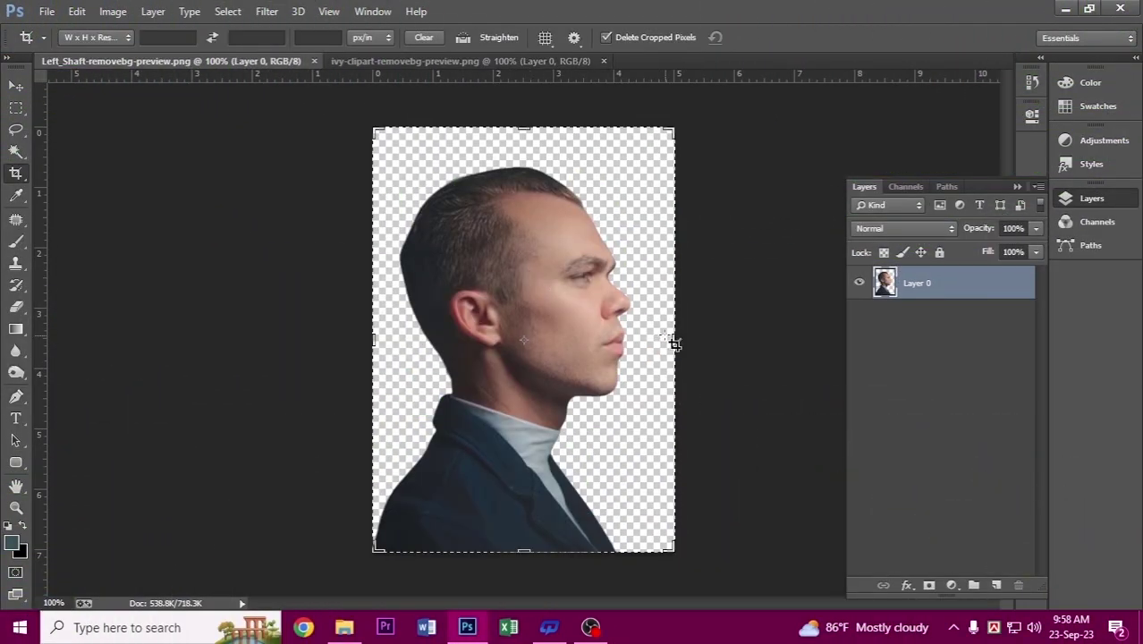
# Crop-extend the portrait canvas to the right and above the head
pyautogui.moveTo(671, 339); pyautogui.dragTo(737, 338)
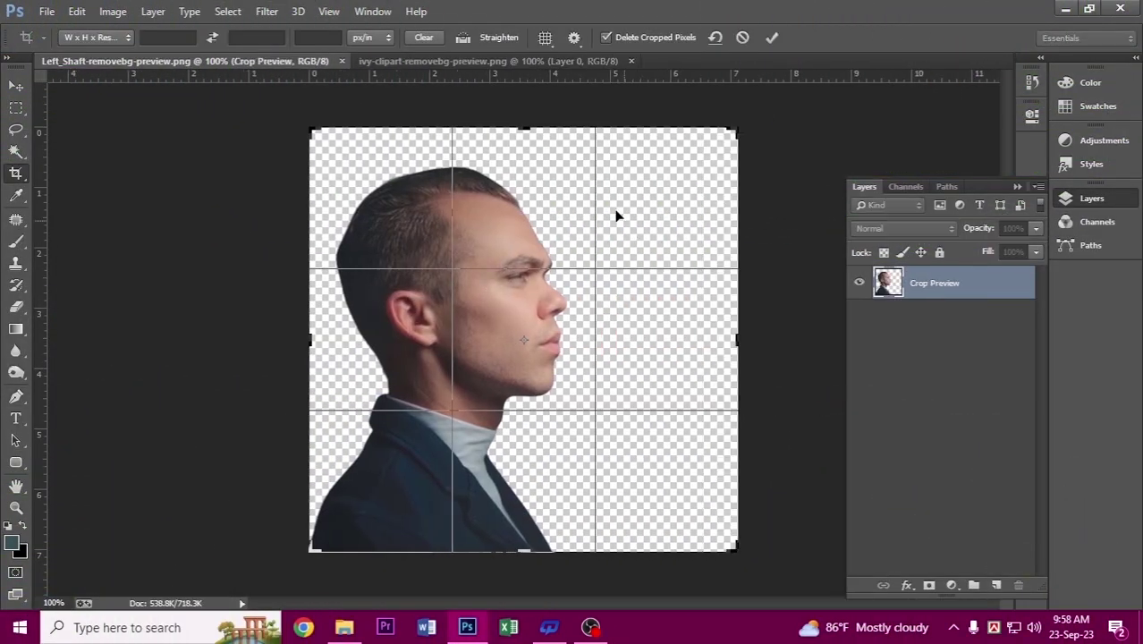
pyautogui.moveTo(523, 130); pyautogui.dragTo(522, 102)
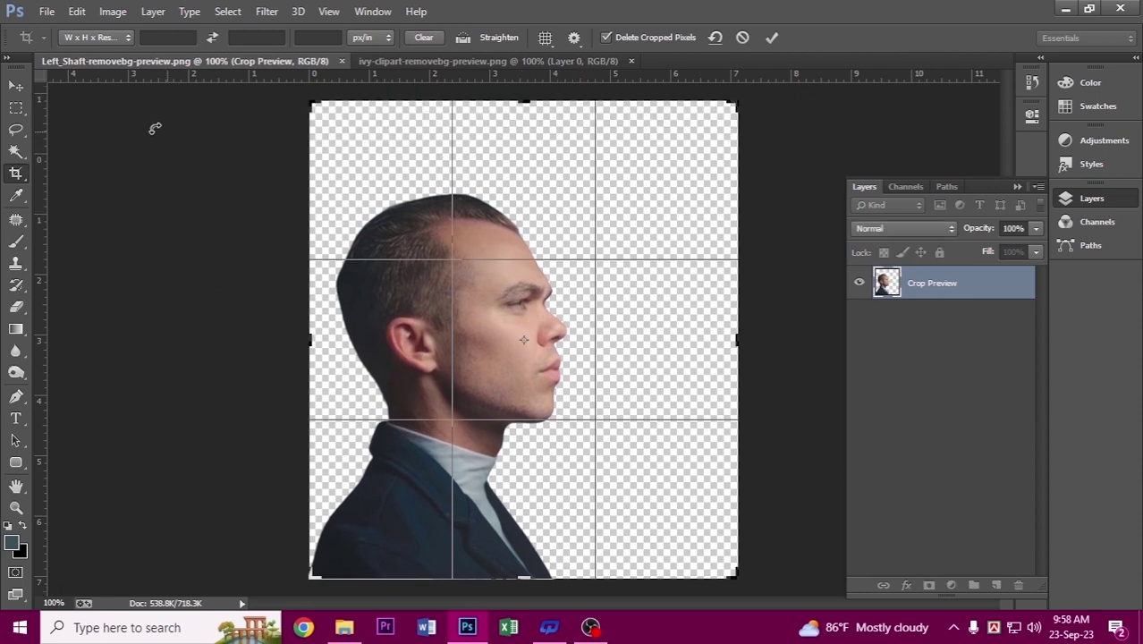
pyautogui.click(19, 90)
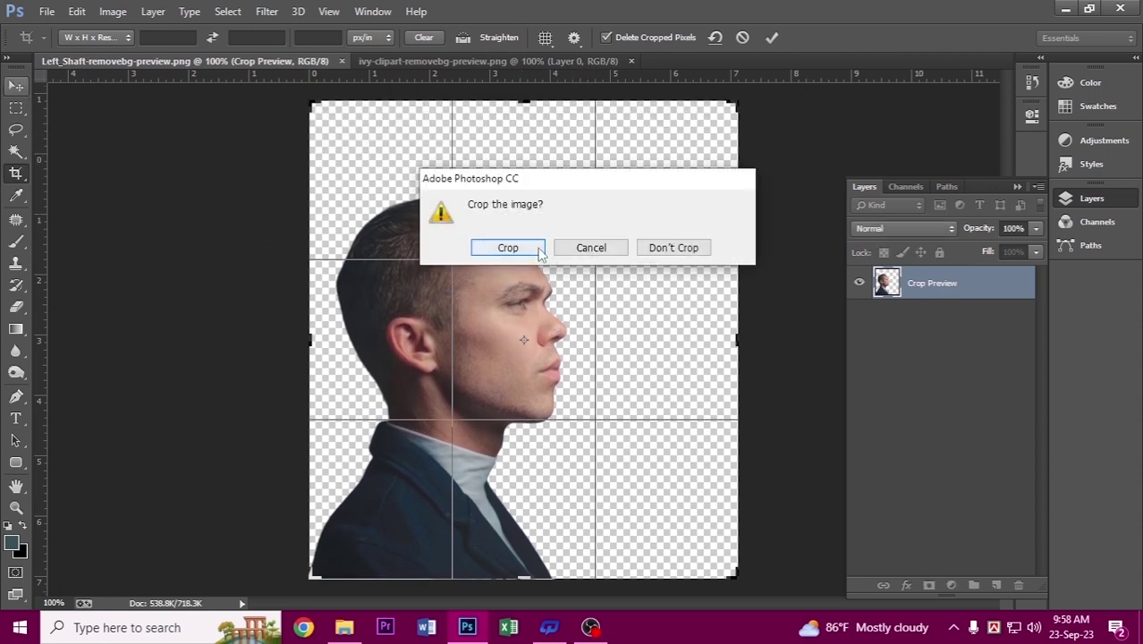
pyautogui.click(507, 248)
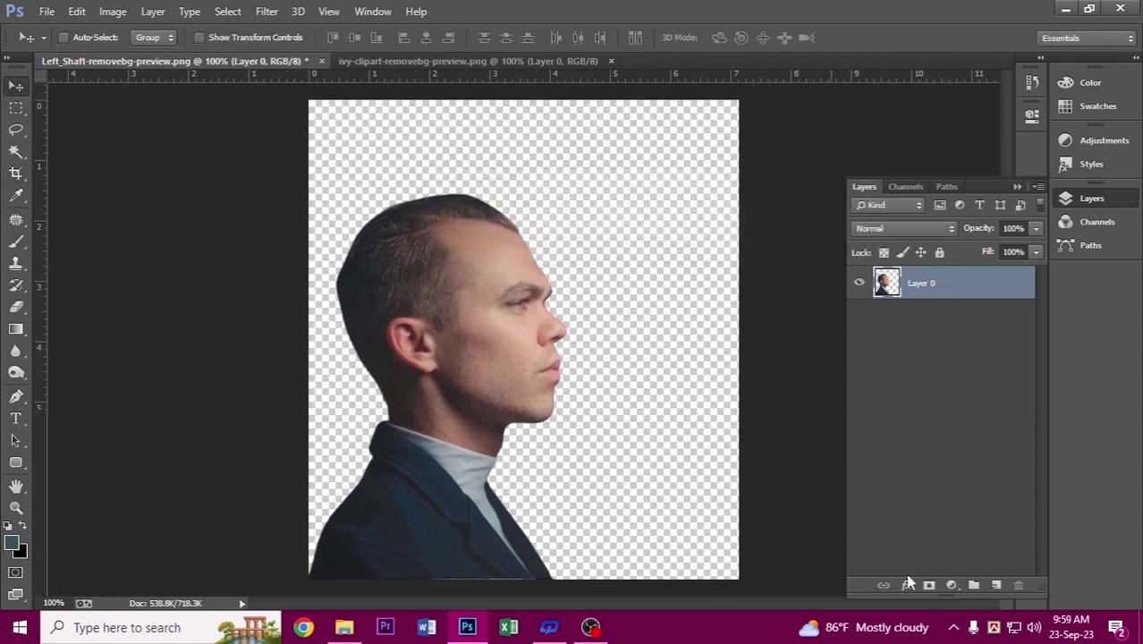
# Add Layer 1 below Layer 0, fill it blue-grey, and reselect the man's Layer 0
pyautogui.click(996, 586)
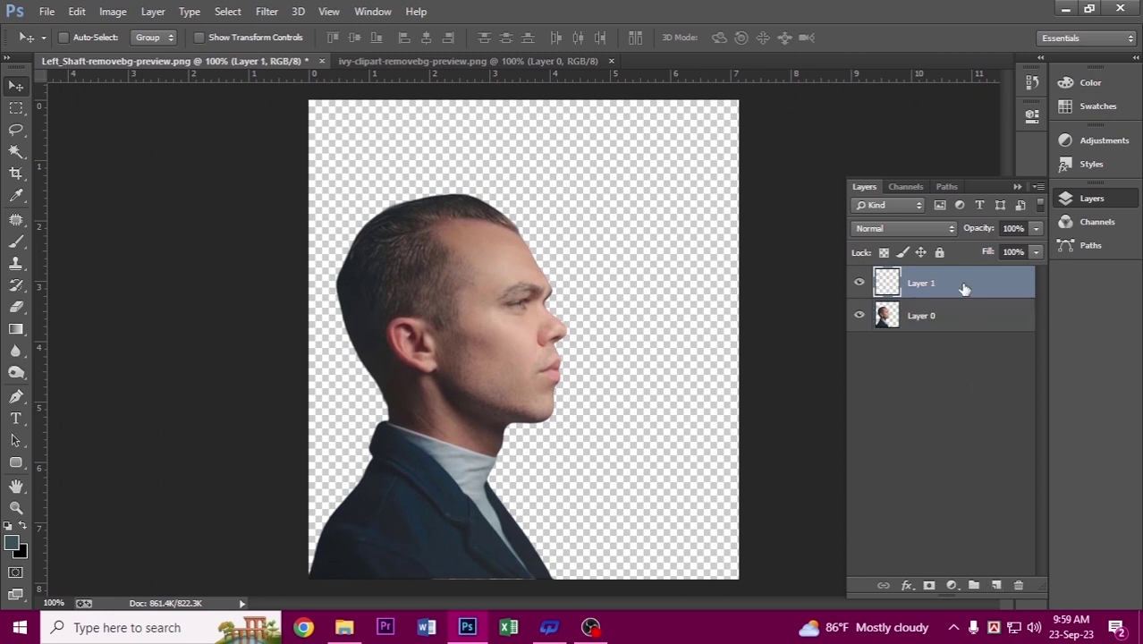
pyautogui.moveTo(964, 288); pyautogui.dragTo(971, 367)
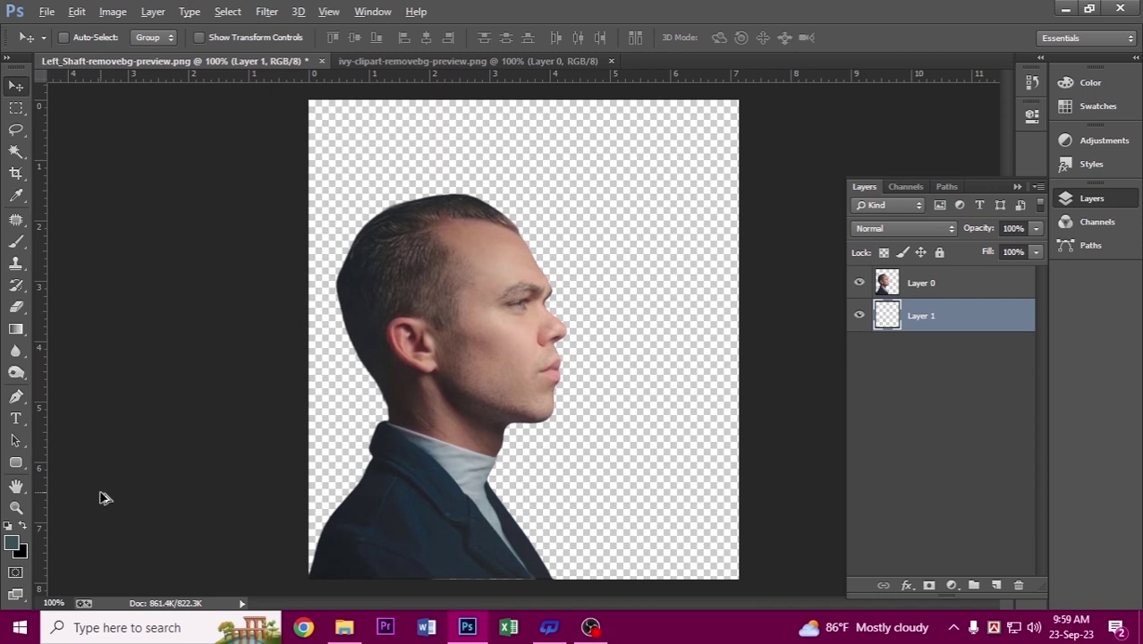
pyautogui.hotkey('alt', 'BackSpace')
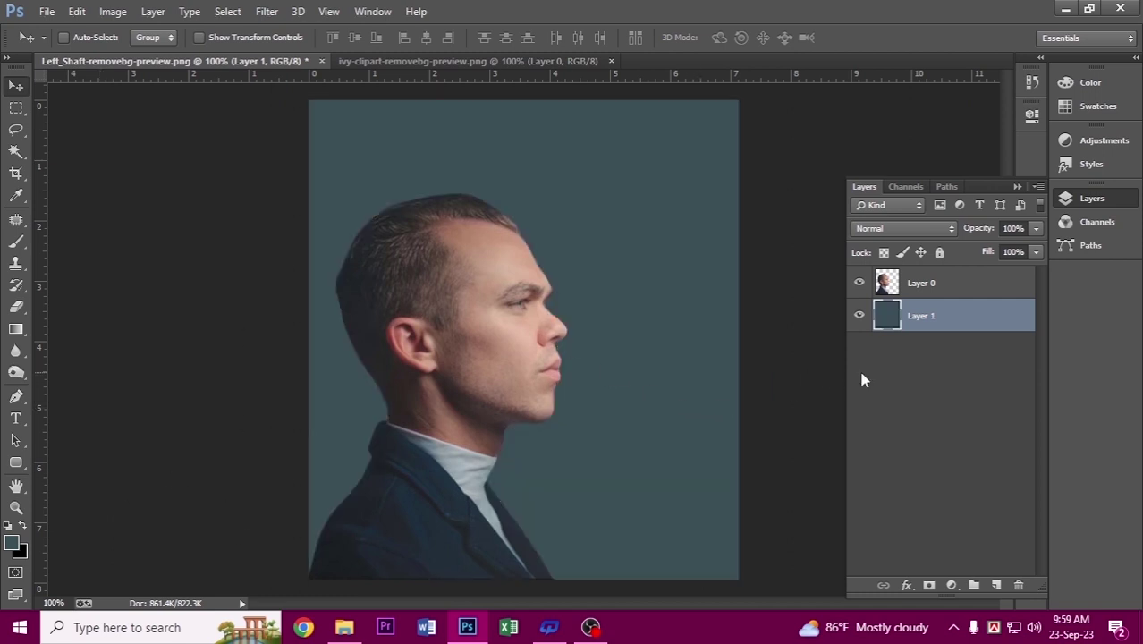
pyautogui.click(948, 284)
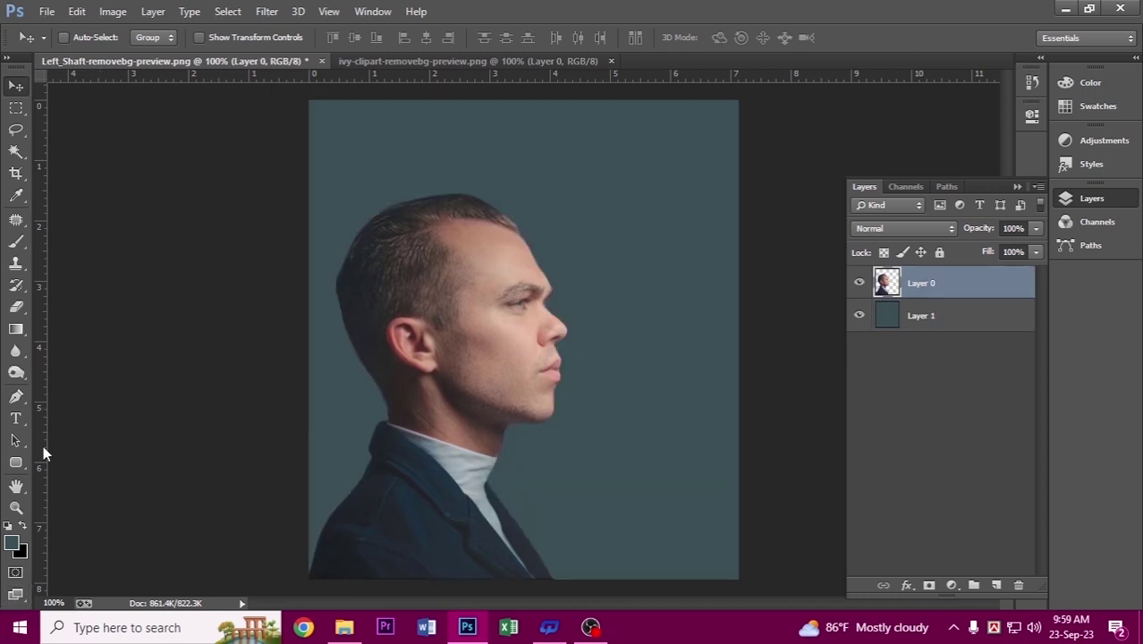
pyautogui.click(24, 401)
# Zoom in on the face and start a curved Pen path across the cheek
pyautogui.hotkey('ctrl', '+')
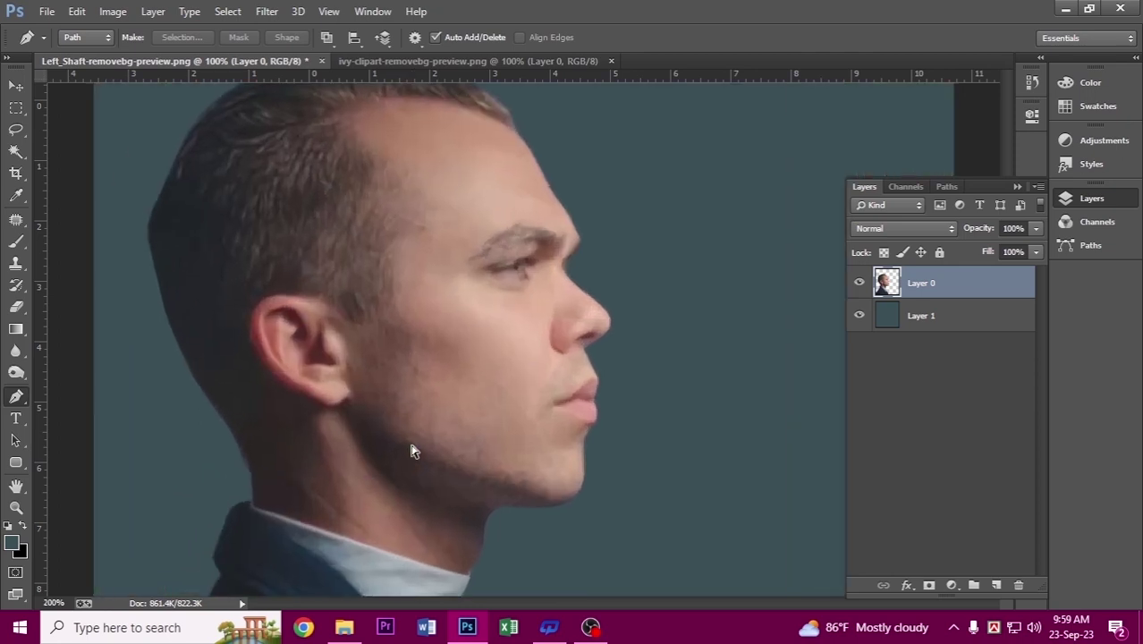
pyautogui.hotkey('ctrl', '+')
pyautogui.hotkey('ctrl', '+')
pyautogui.hotkey('ctrl', '+')
pyautogui.moveTo(475, 268); pyautogui.dragTo(512, 459)
pyautogui.click(591, 120)
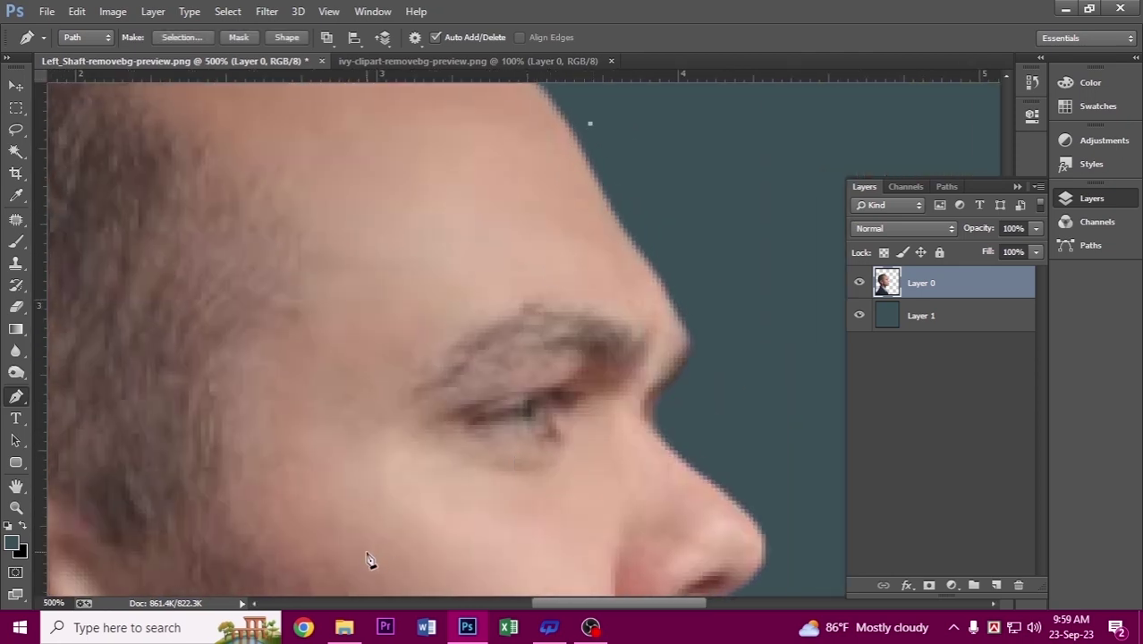
pyautogui.moveTo(362, 551)
pyautogui.mouseDown()
pyautogui.moveTo(430, 532)
pyautogui.moveTo(478, 551)
pyautogui.mouseUp()
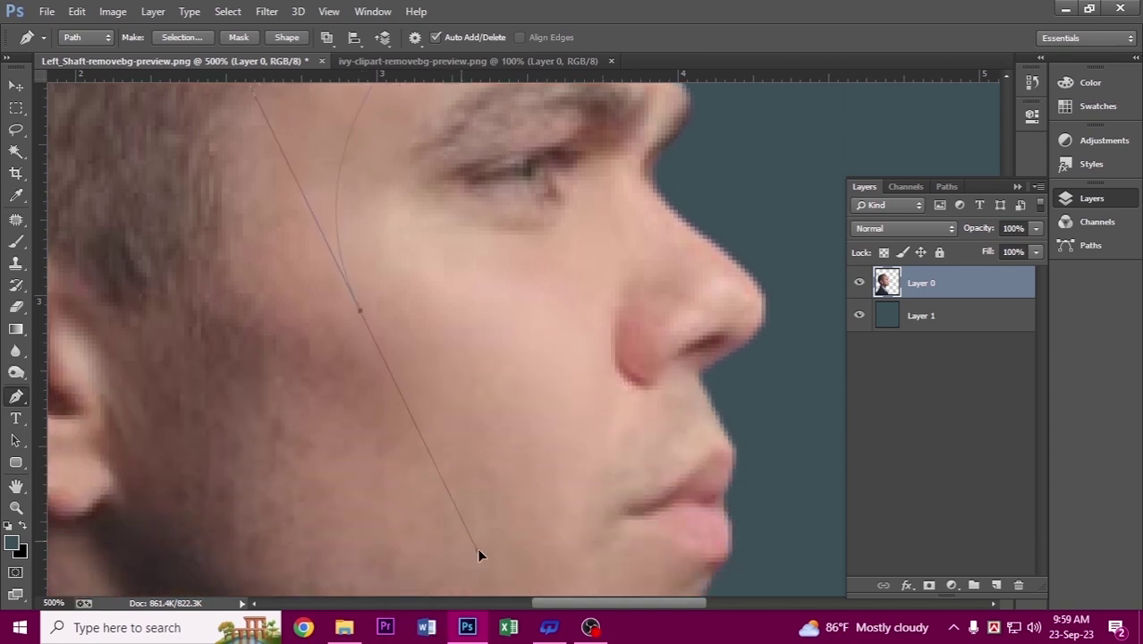
pyautogui.keyDown('alt'); pyautogui.click(362, 315); pyautogui.keyUp('alt')
# Add a curved chin anchor, close the path at the forehead, and load it as a selection
pyautogui.hotkey('ctrl', '-')
pyautogui.hotkey('ctrl', '-')
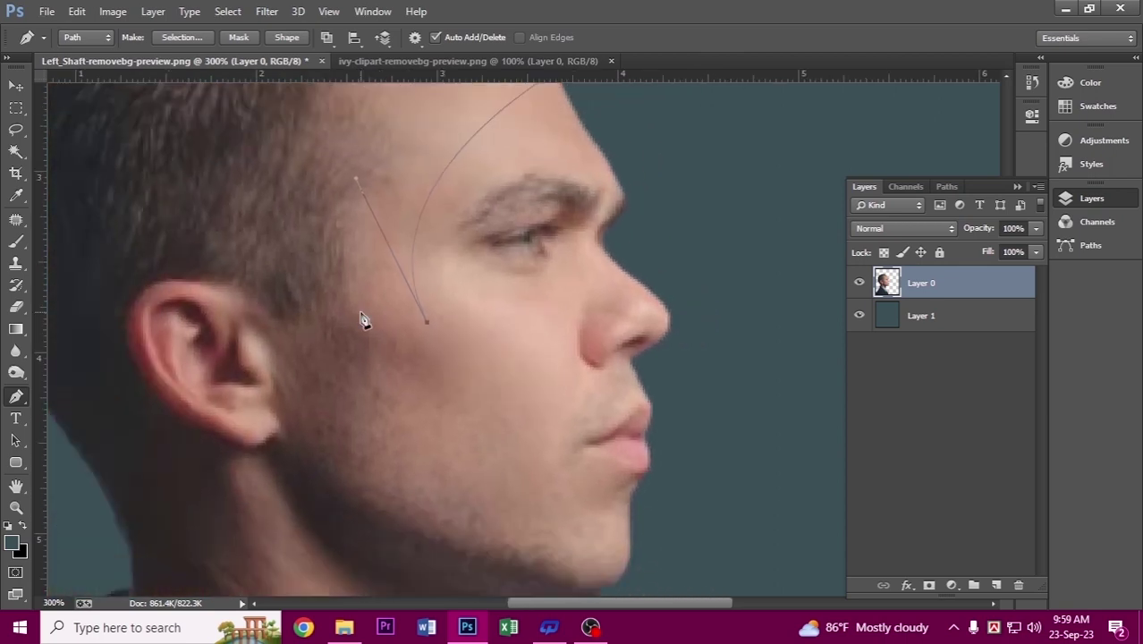
pyautogui.moveTo(685, 506); pyautogui.dragTo(864, 506)
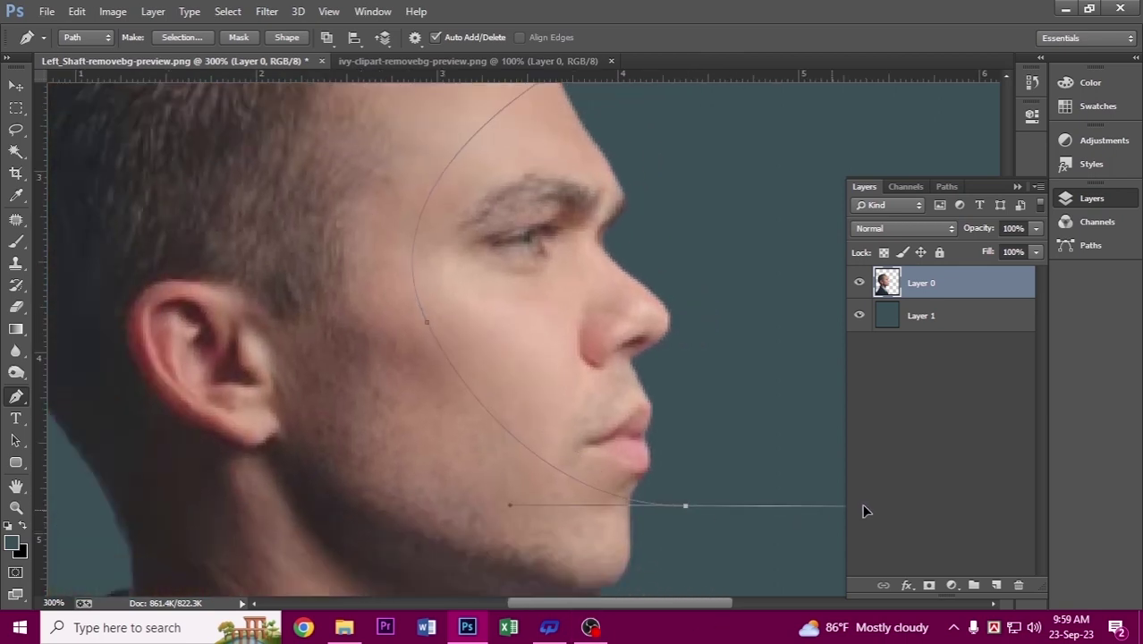
pyautogui.click(686, 508)
pyautogui.hotkey('ctrl', '-')
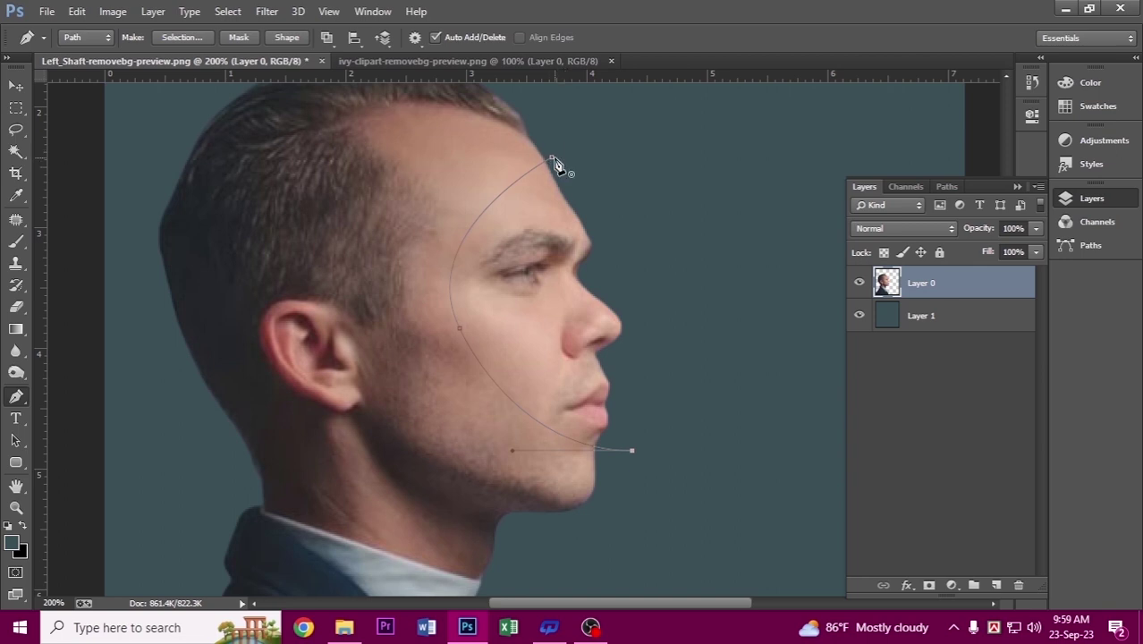
pyautogui.moveTo(551, 157); pyautogui.dragTo(404, 162)
pyautogui.hotkey('ctrl', 'Return')
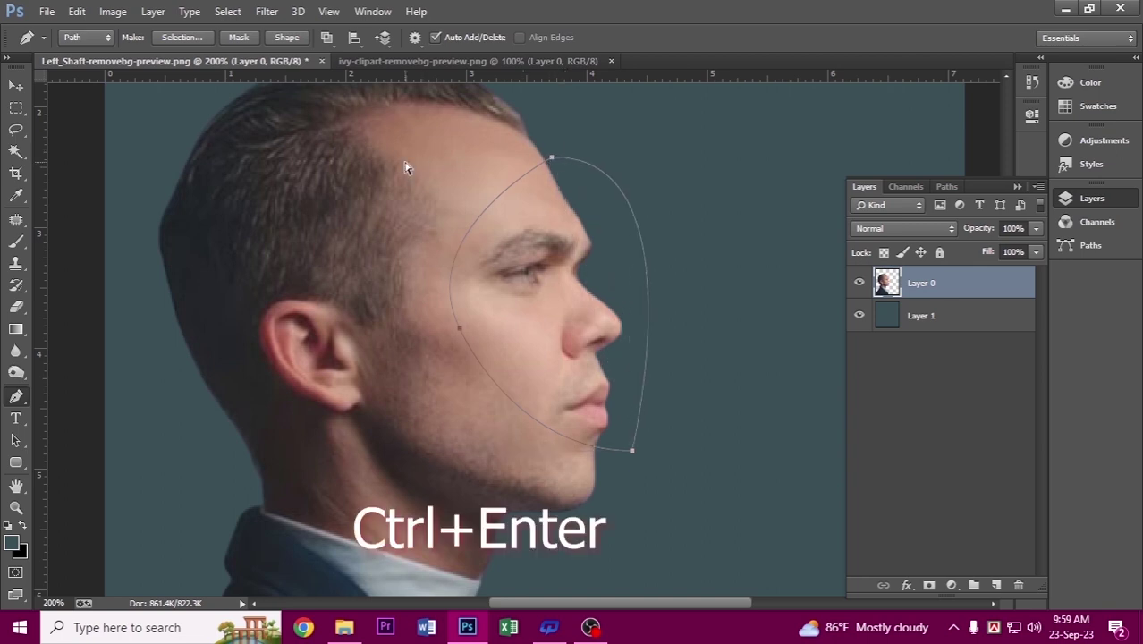
# Cut the face selection into new Layer 2 and move it up and right of the head
pyautogui.hotkey('ctrl', 'x')
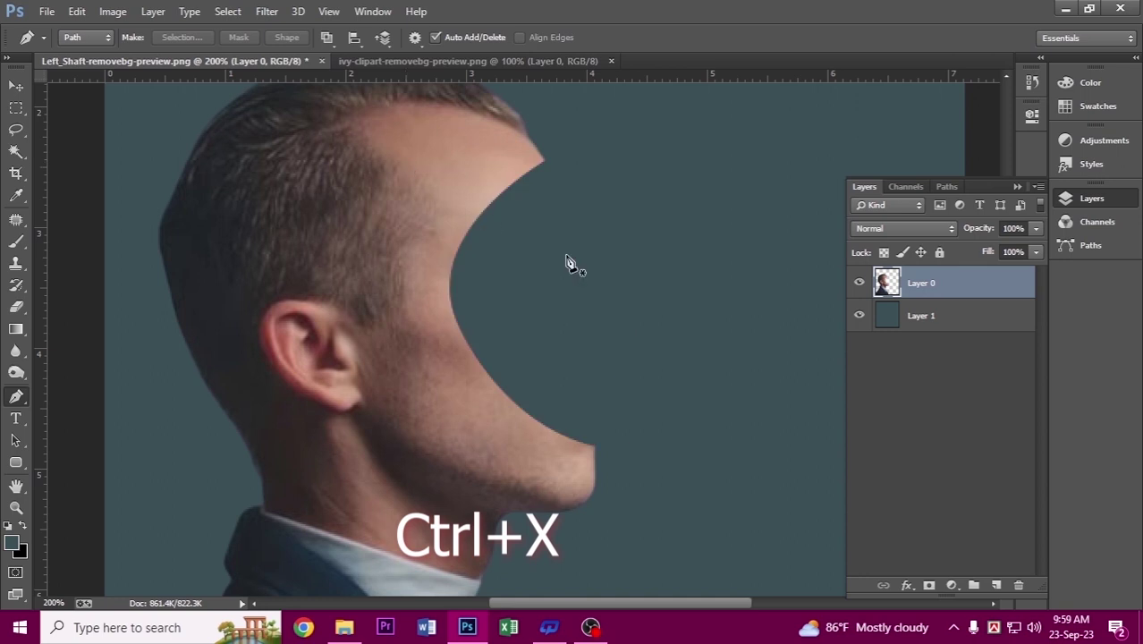
pyautogui.click(1000, 585)
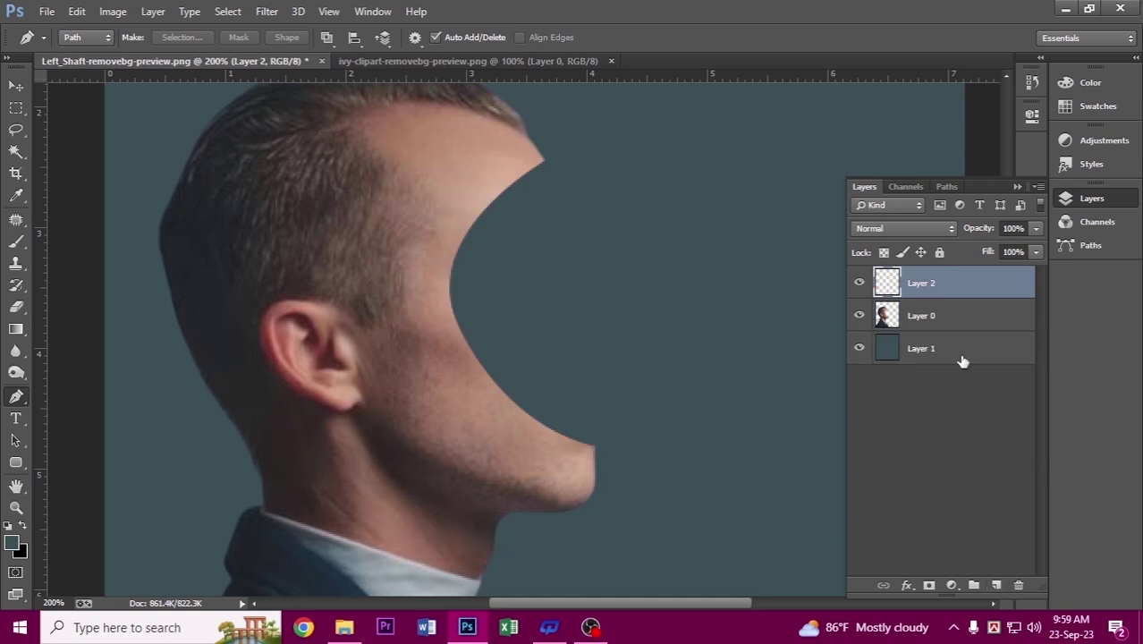
pyautogui.hotkey('ctrl', 'v')
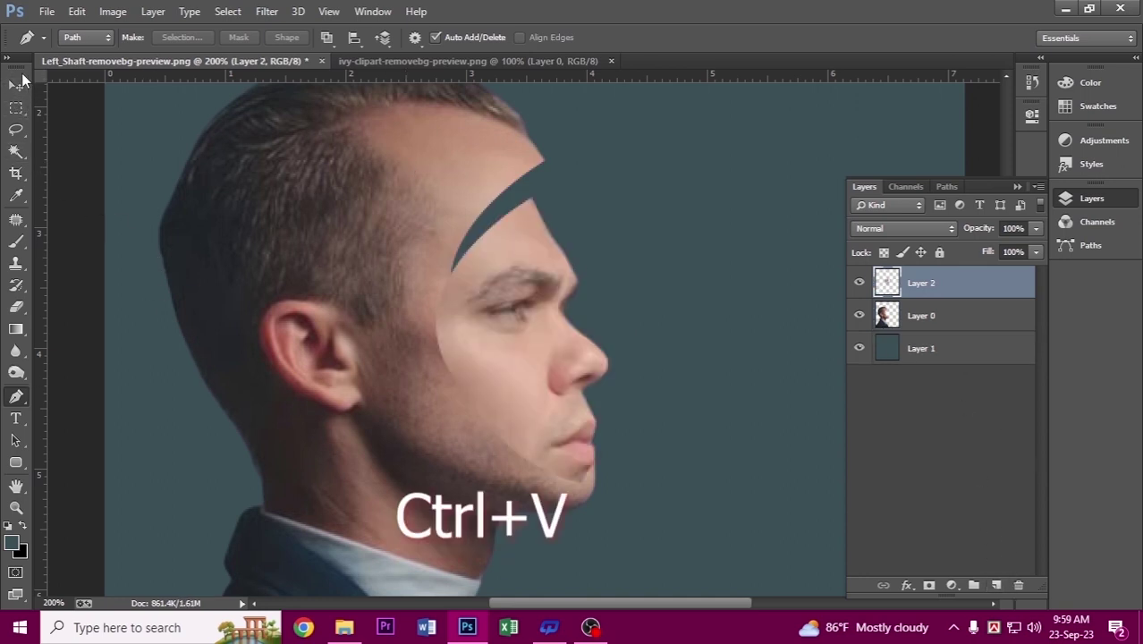
pyautogui.click(16, 86)
pyautogui.moveTo(544, 371); pyautogui.dragTo(731, 214)
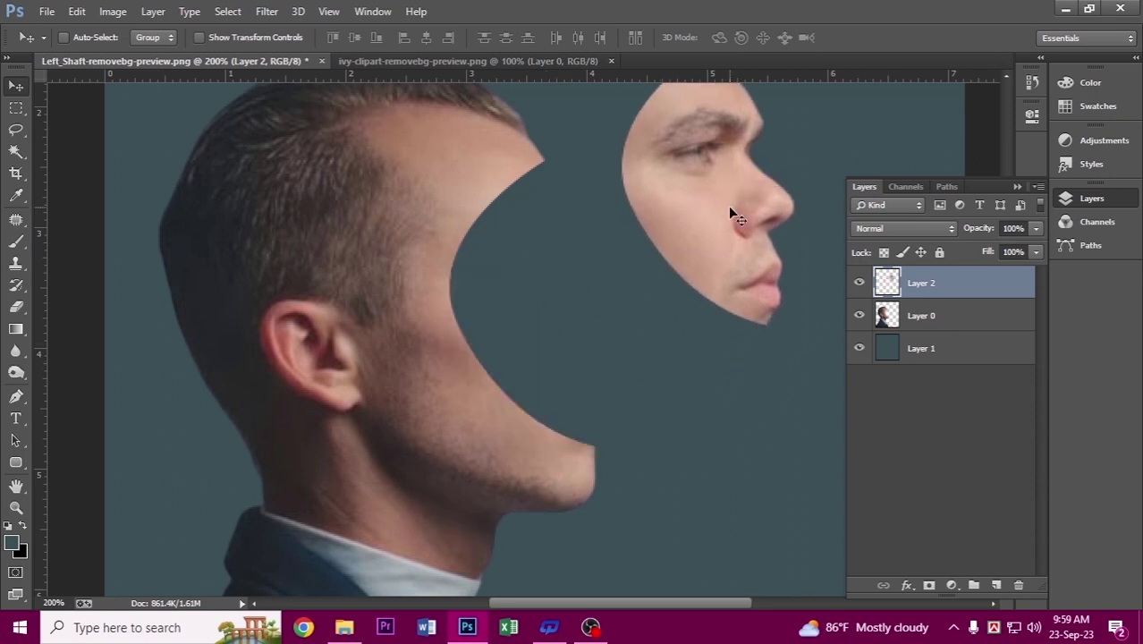
pyautogui.hotkey('ctrl', '-')
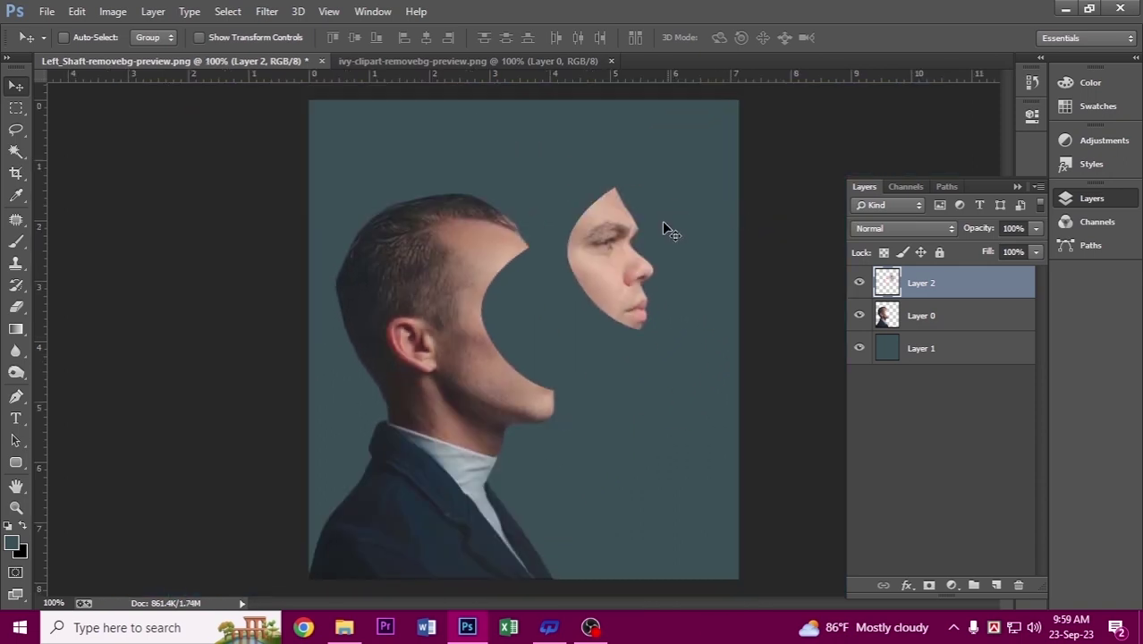
# Nudge the floating face slightly and give Layer 2 a Bevel & Emboss with 164% depth
pyautogui.moveTo(628, 250); pyautogui.dragTo(631, 244)
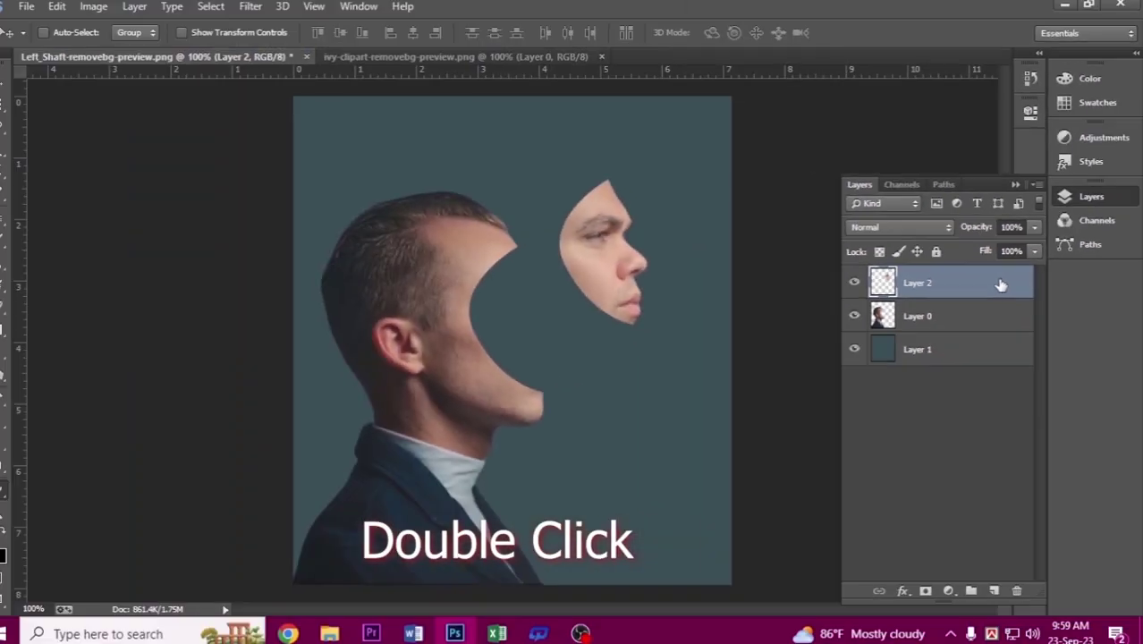
pyautogui.doubleClick(956, 286)
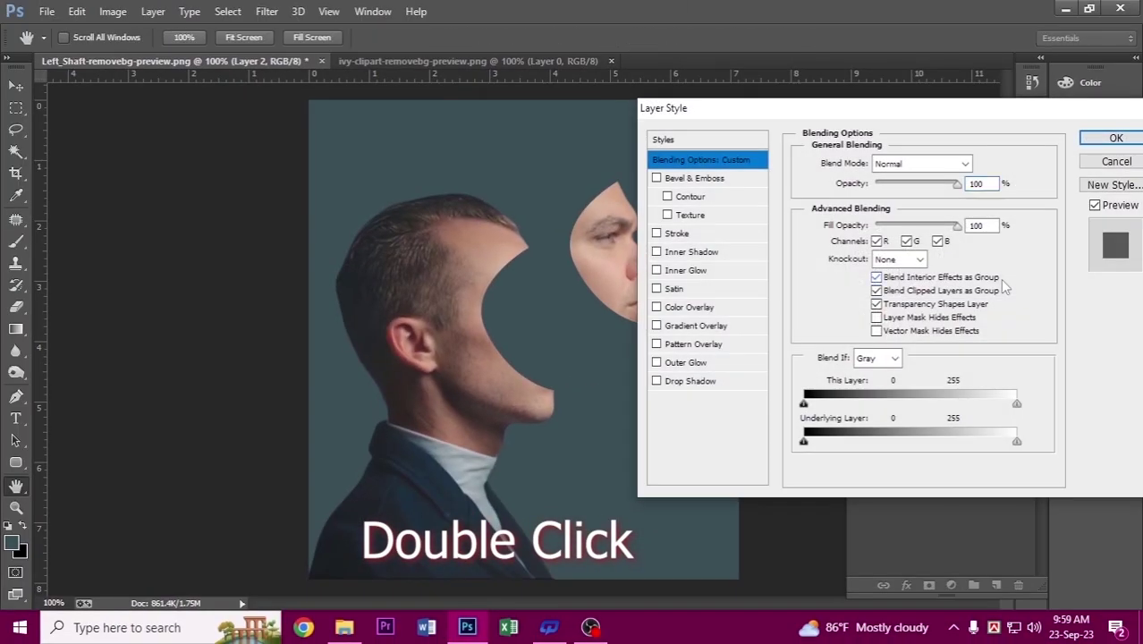
pyautogui.click(701, 179)
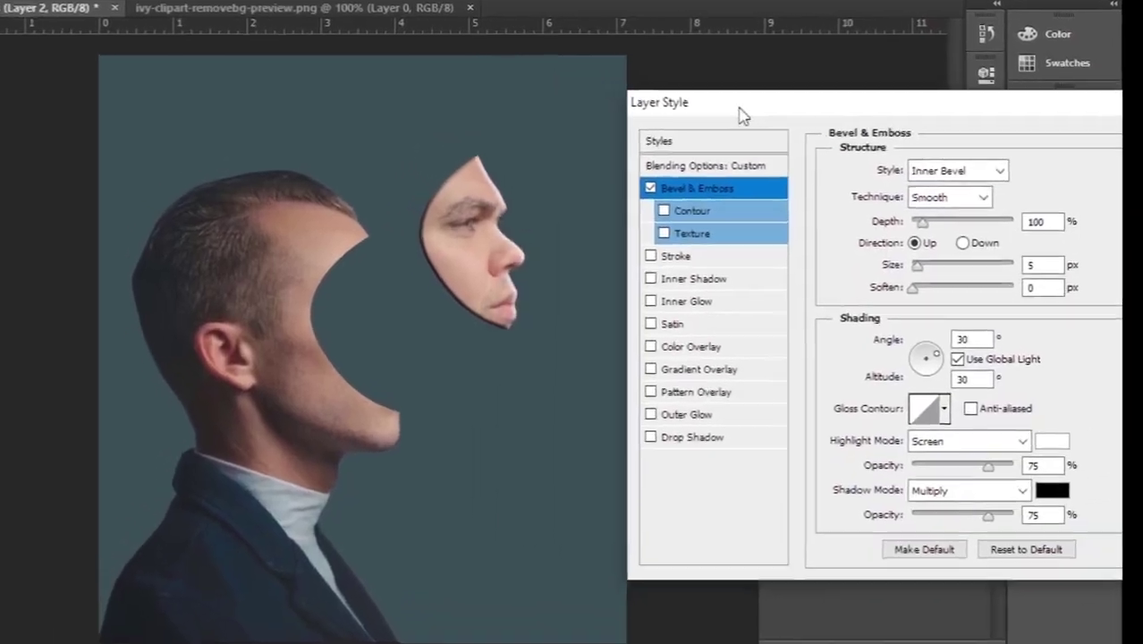
pyautogui.moveTo(732, 175); pyautogui.dragTo(741, 175)
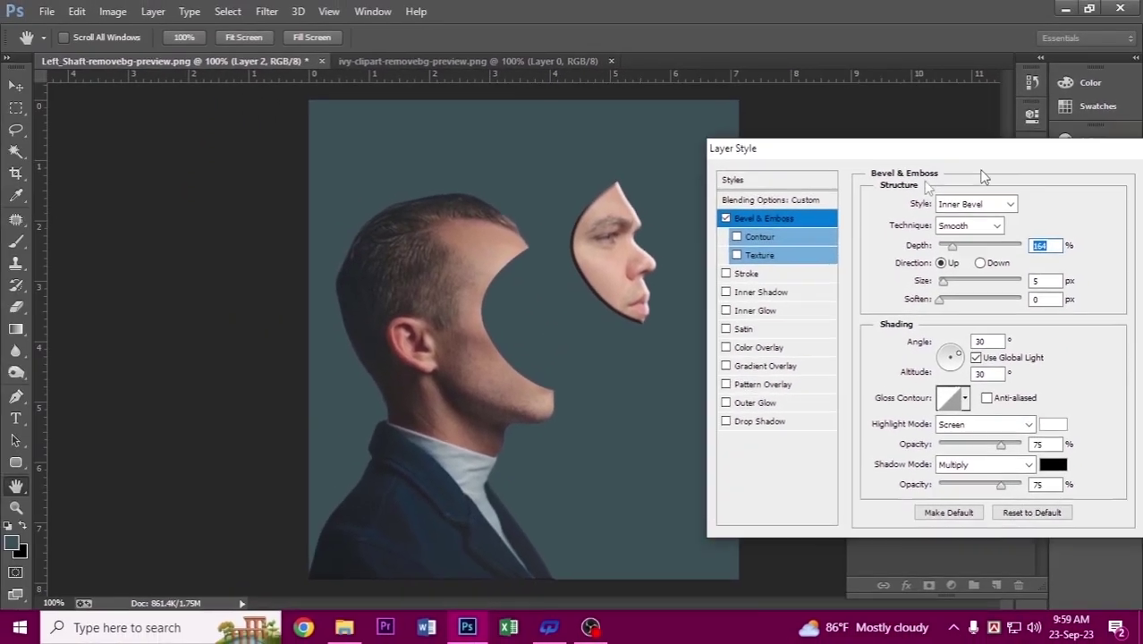
pyautogui.moveTo(1073, 139); pyautogui.dragTo(703, 219)
pyautogui.click(856, 248)
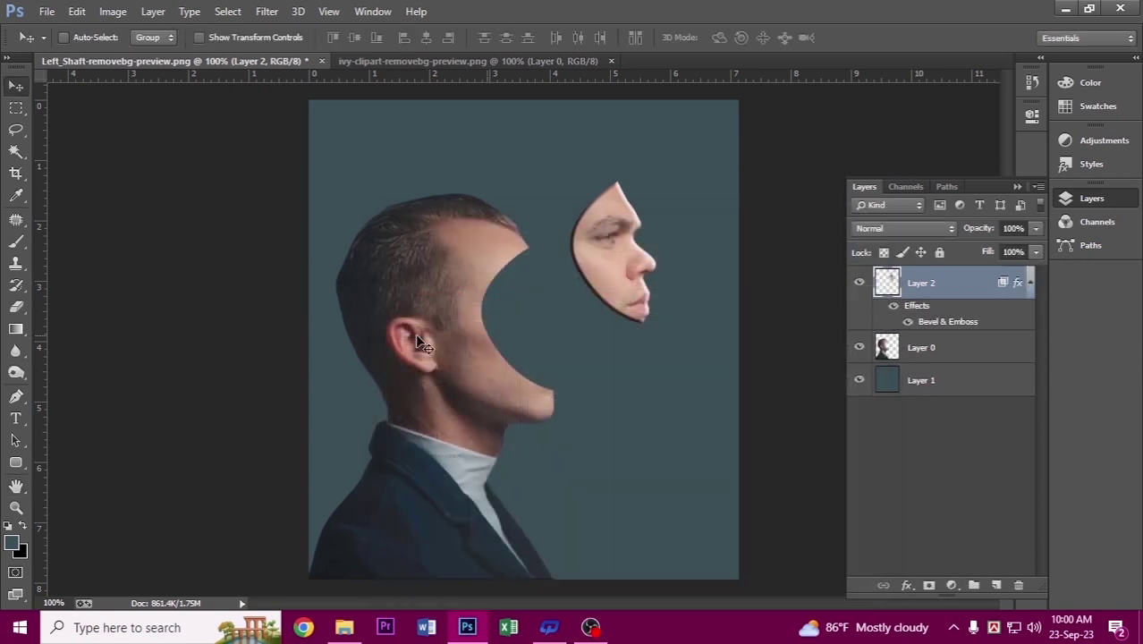
pyautogui.click(11, 310)
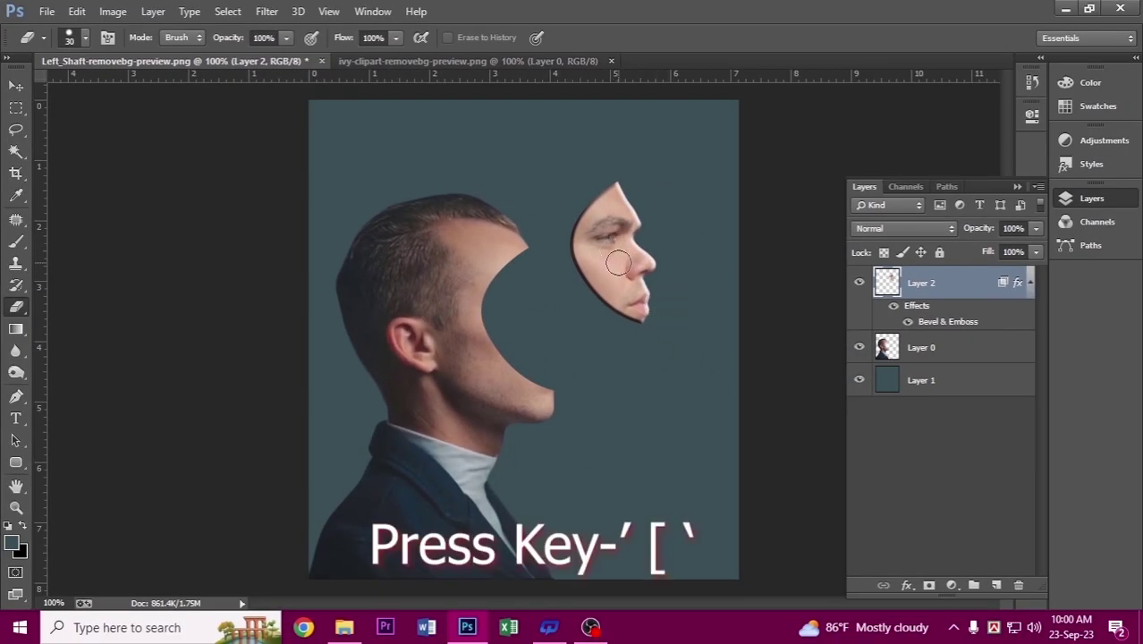
# With a 15 px eraser, cut irregular holes through the floating face at the eye and cheek
pyautogui.press('[')
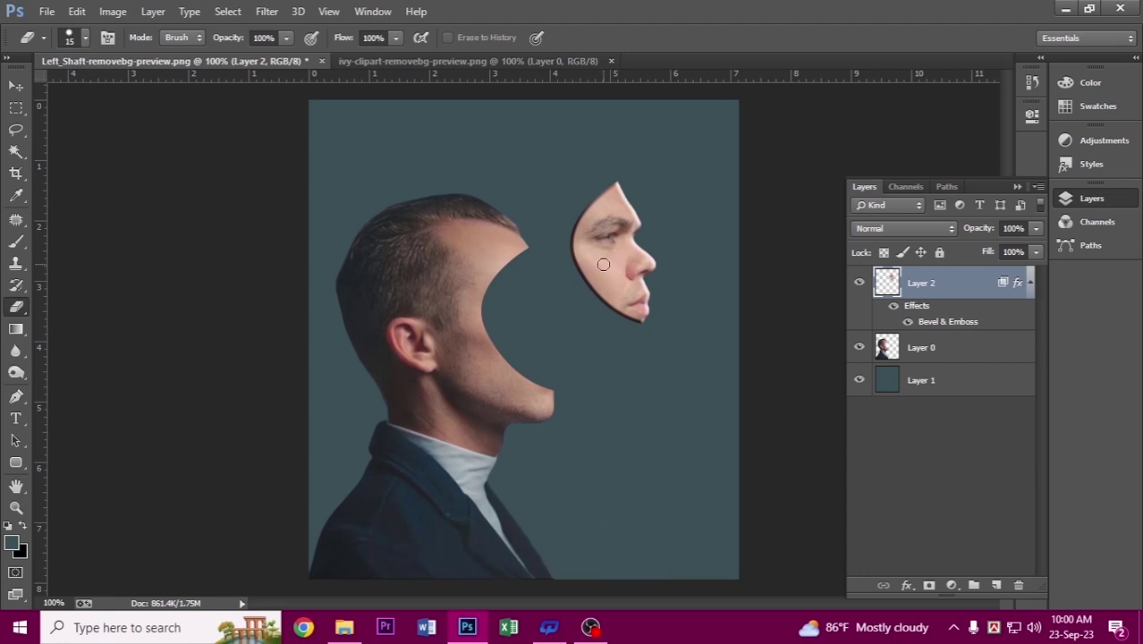
pyautogui.click(605, 266)
pyautogui.moveTo(616, 261)
pyautogui.mouseDown()
pyautogui.moveTo(605, 262)
pyautogui.moveTo(605, 222)
pyautogui.mouseUp()
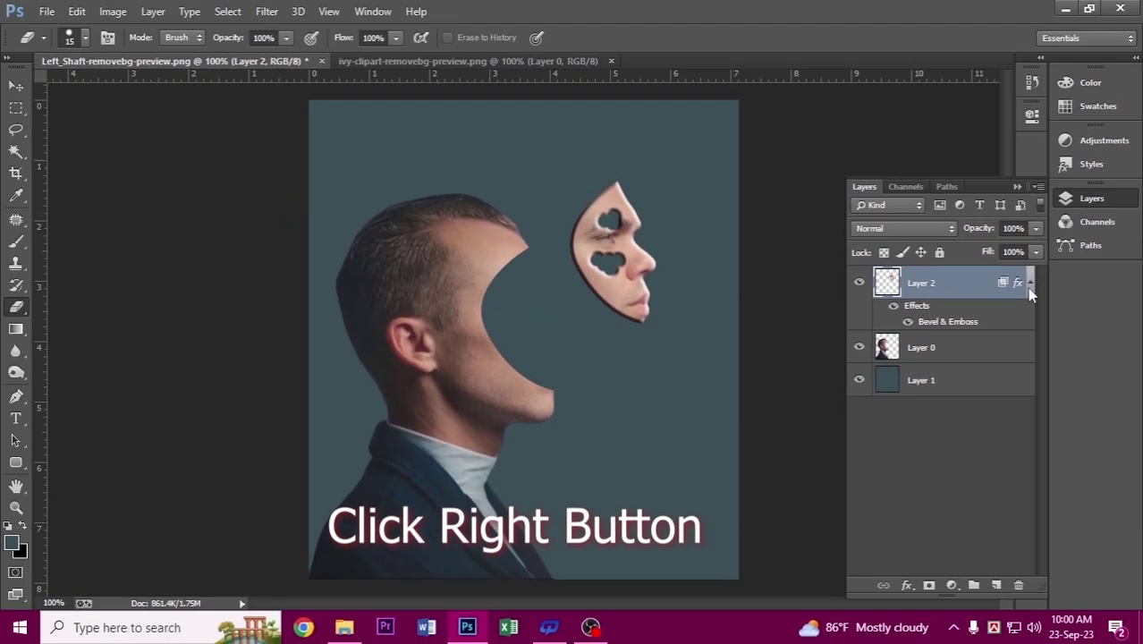
# Convert Layer 2's bevel into separate layers and merge both bevel layers with Layer 2
pyautogui.rightClick(1026, 287)
pyautogui.click(905, 561)
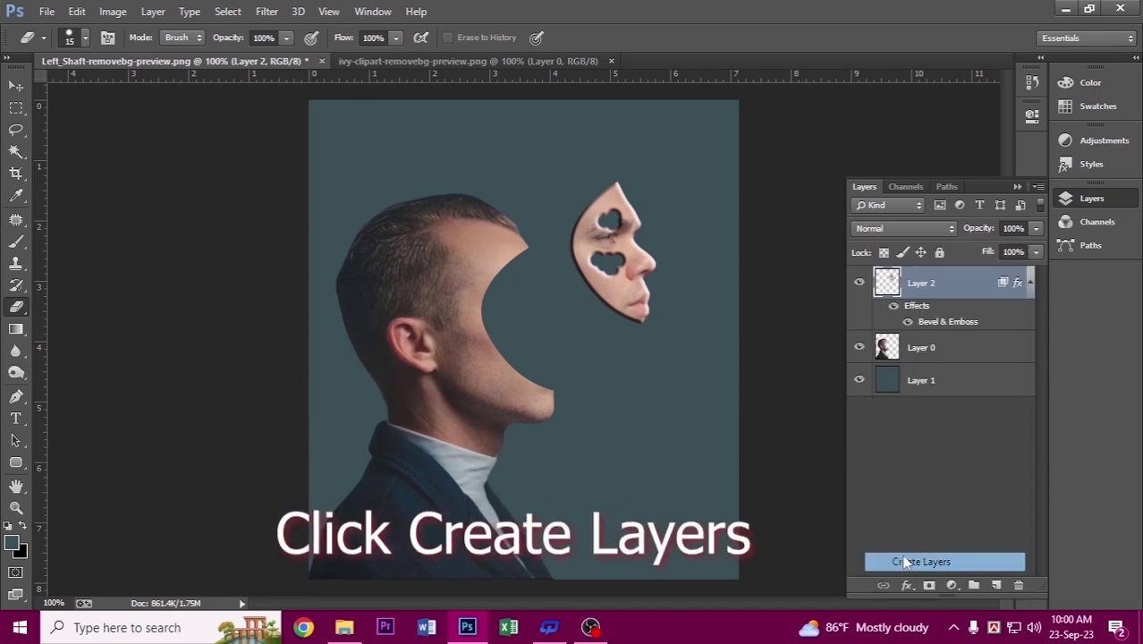
pyautogui.click(982, 296)
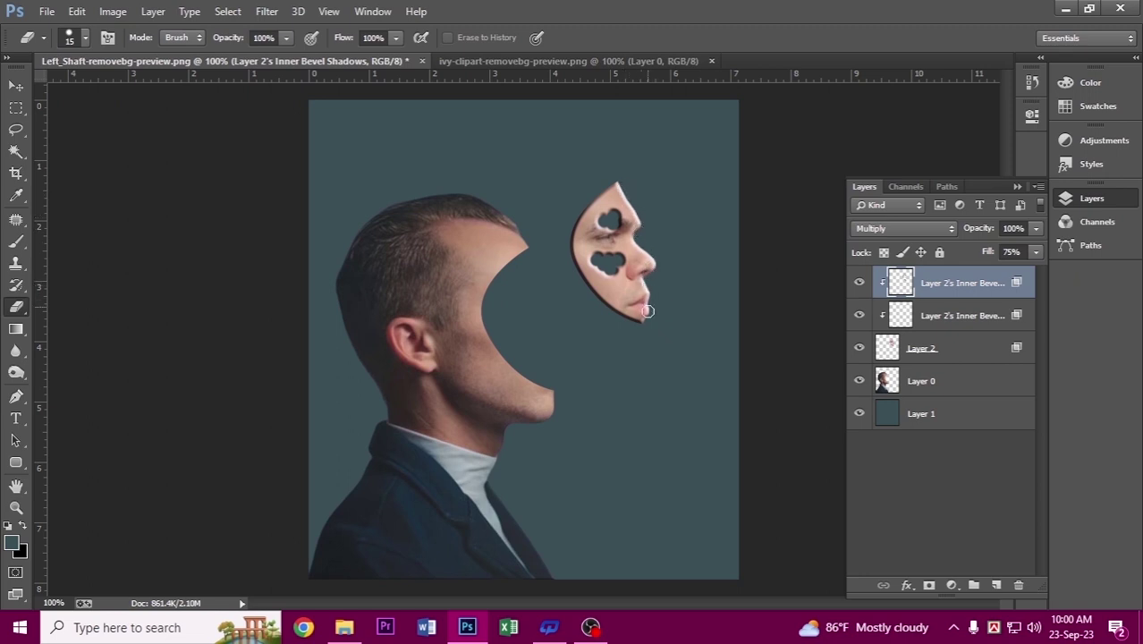
pyautogui.click(942, 317)
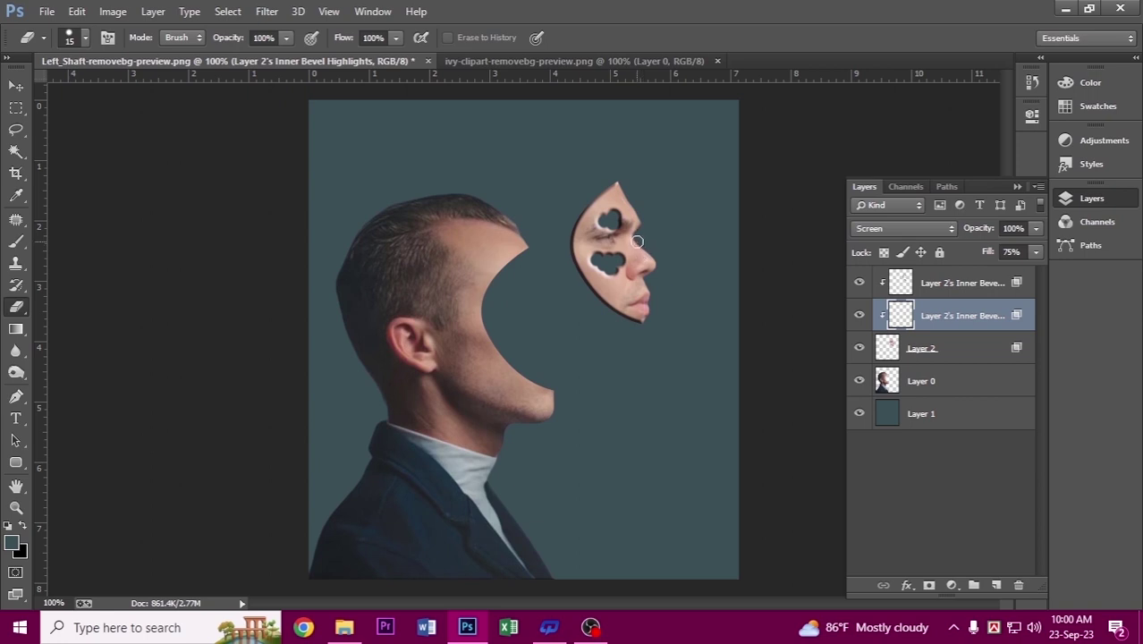
pyautogui.keyDown('ctrl'); pyautogui.click(941, 286); pyautogui.keyUp('ctrl')
pyautogui.keyDown('ctrl'); pyautogui.click(944, 344); pyautogui.keyUp('ctrl')
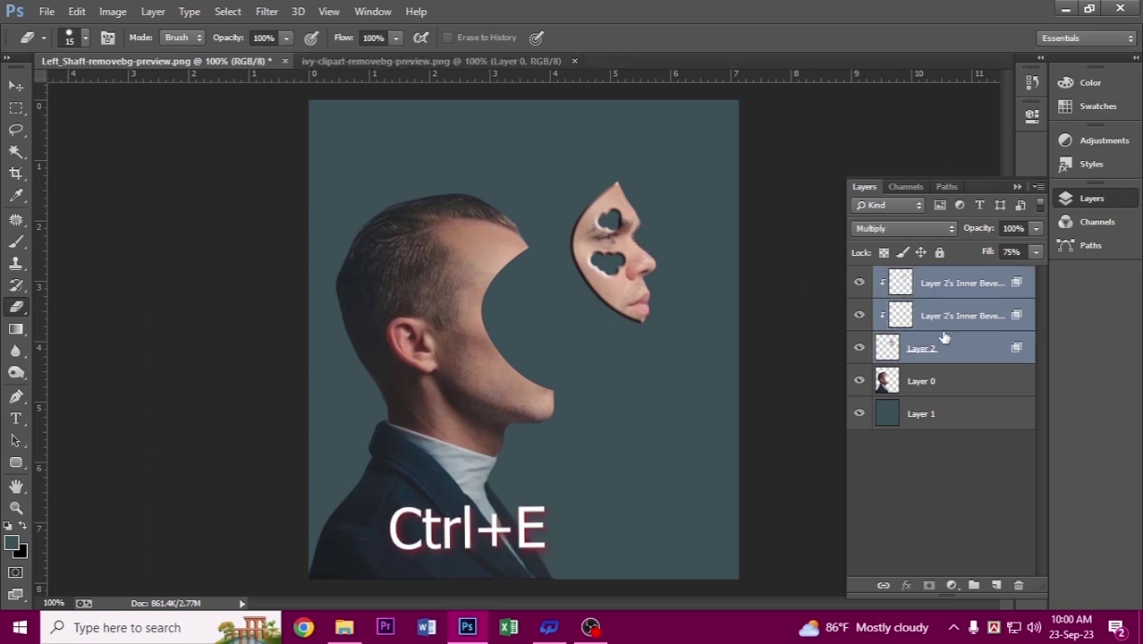
pyautogui.hotkey('ctrl', 'e')
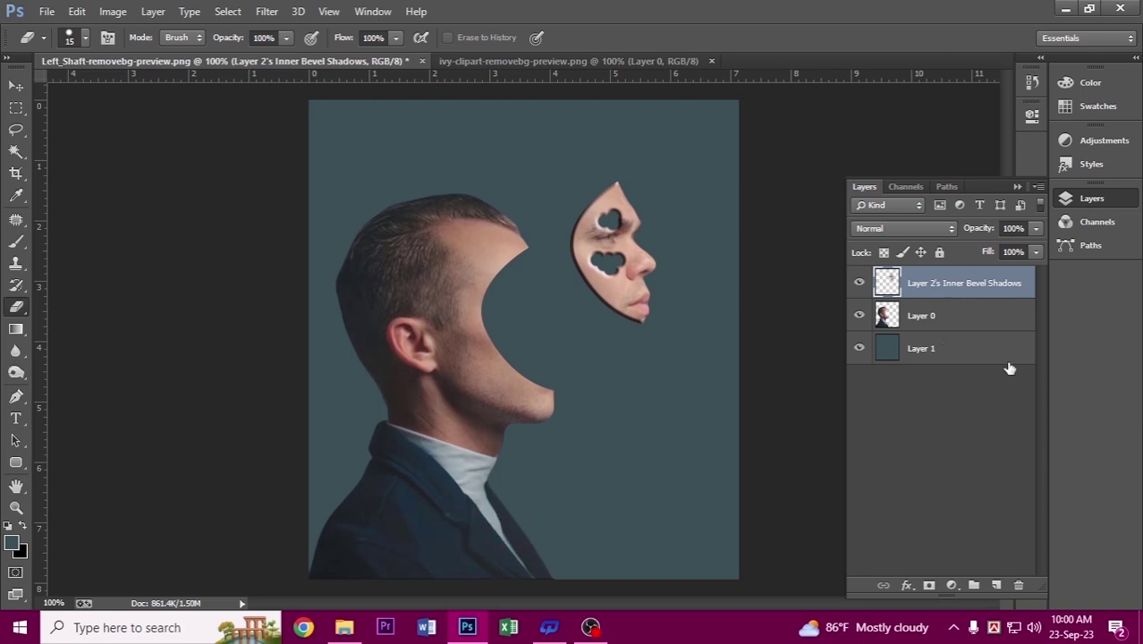
# Apply Bevel & Emboss at 144% depth to Layer 0's hollowed head
pyautogui.click(979, 313)
pyautogui.doubleClick(975, 311)
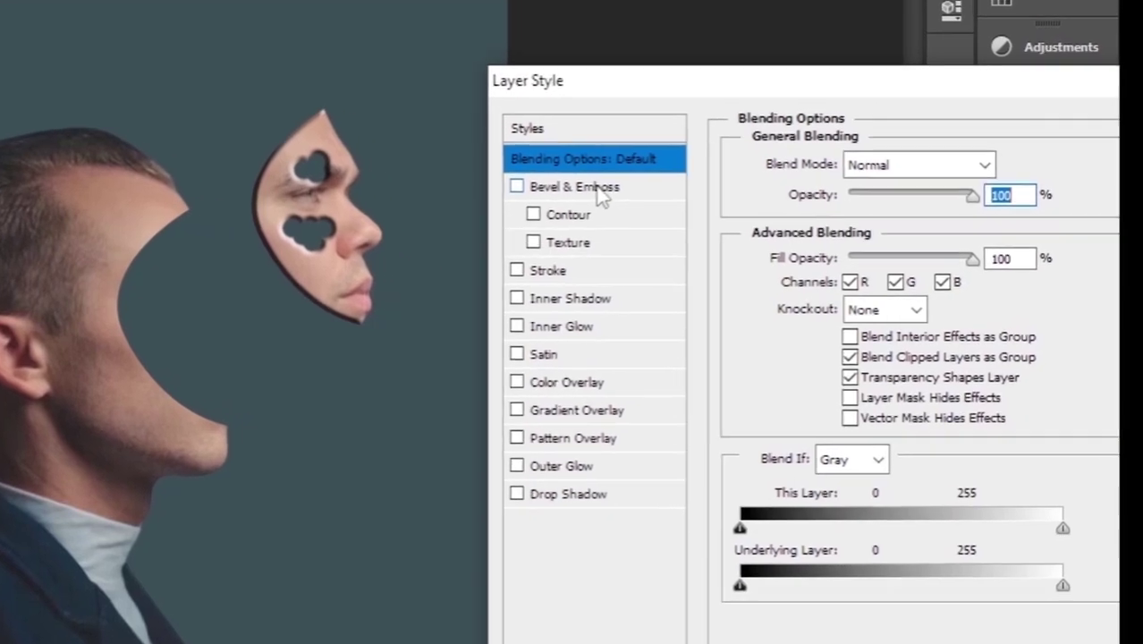
pyautogui.click(673, 205)
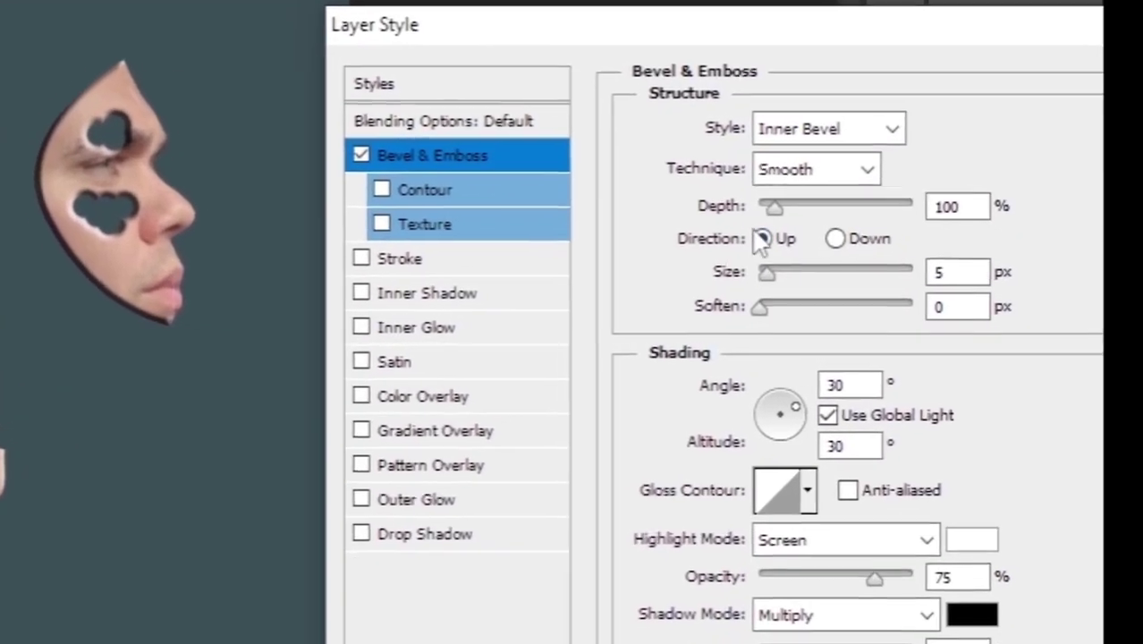
pyautogui.moveTo(800, 214); pyautogui.dragTo(805, 214)
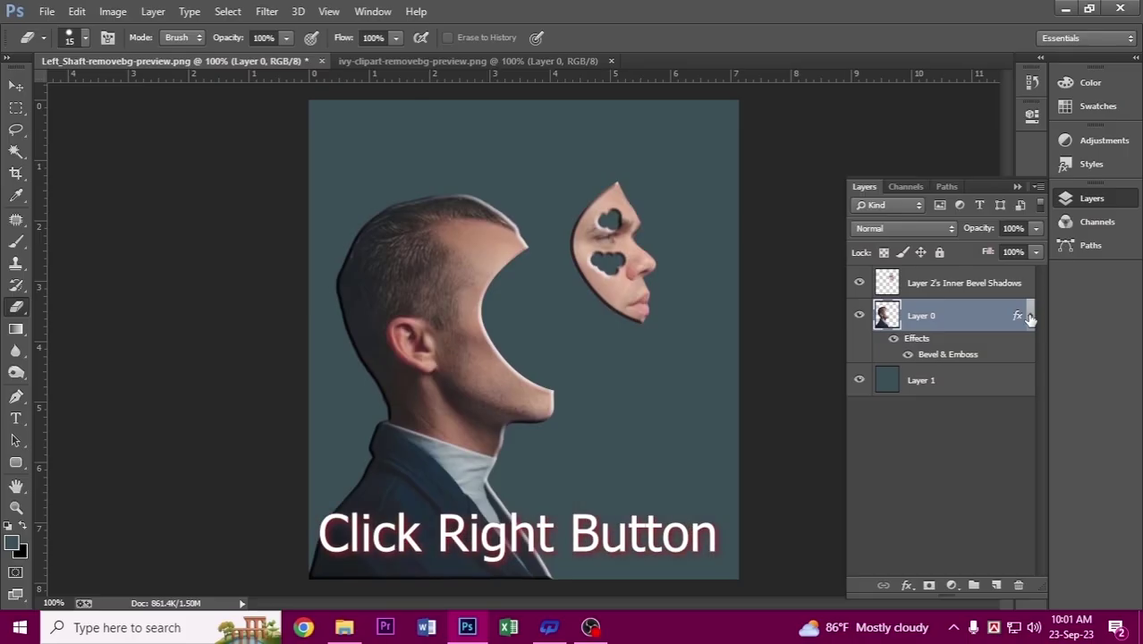
# Split Layer 0's Inner Bevel effect into separate shadow and highlight layers
pyautogui.rightClick(1031, 318)
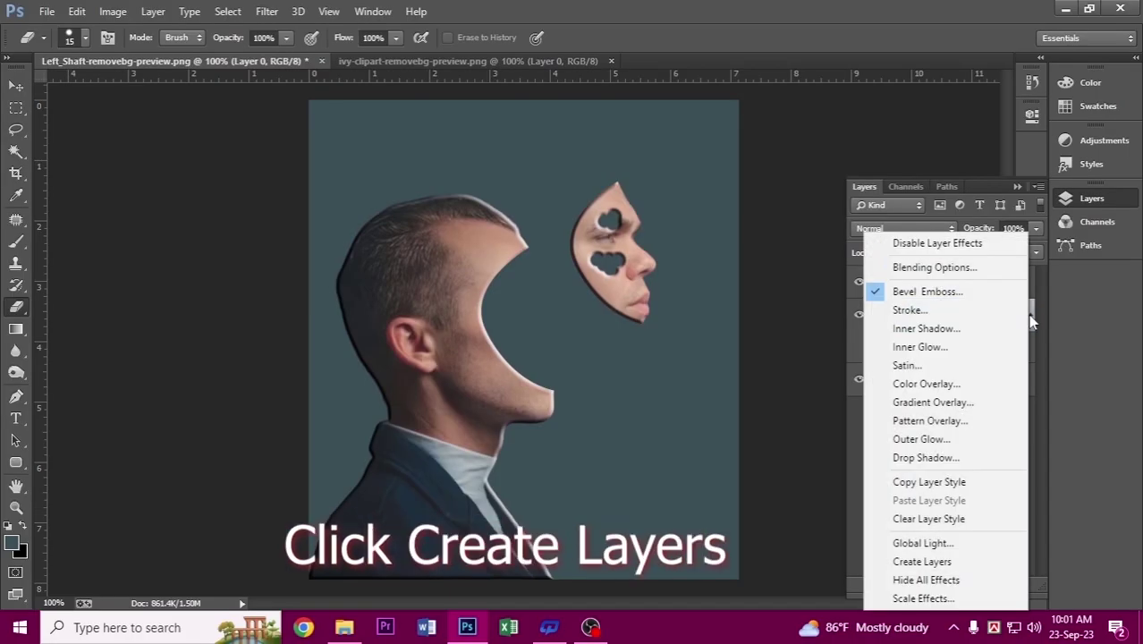
pyautogui.click(916, 561)
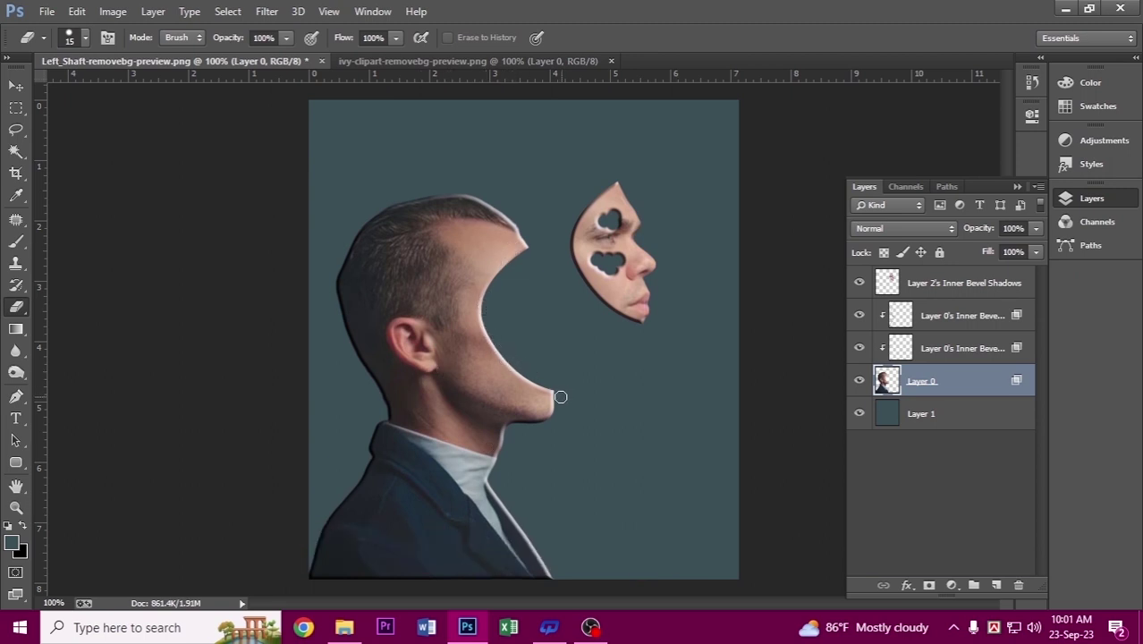
pyautogui.moveTo(509, 225); pyautogui.dragTo(503, 213)
pyautogui.hotkey('ctrl', 'z')
# Erase the bevel shadows and highlights along the head's left edge, shoulder, neck, chin and top
pyautogui.click(941, 319)
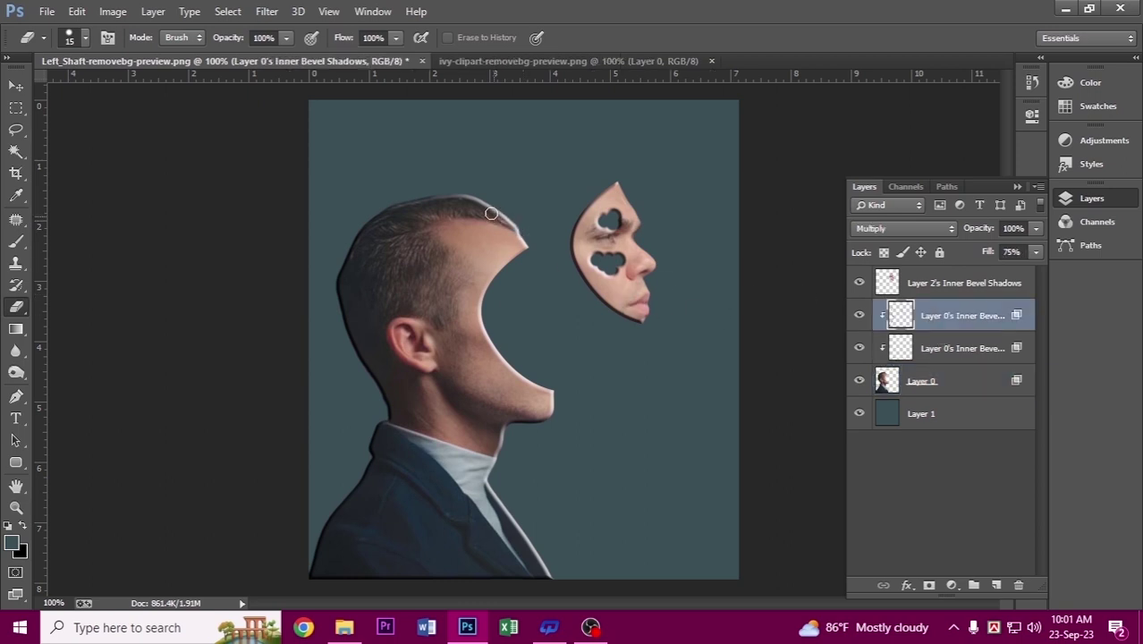
pyautogui.moveTo(445, 199)
pyautogui.mouseDown()
pyautogui.moveTo(337, 293)
pyautogui.moveTo(387, 418)
pyautogui.moveTo(355, 476)
pyautogui.mouseUp()
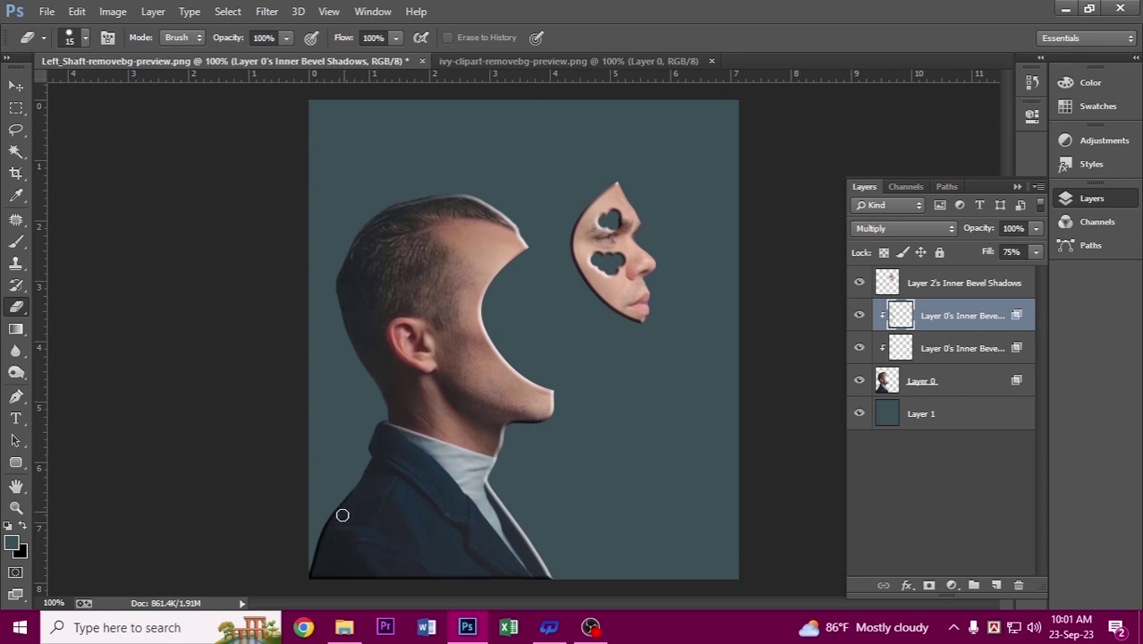
pyautogui.moveTo(341, 502)
pyautogui.mouseDown()
pyautogui.moveTo(315, 573)
pyautogui.moveTo(543, 570)
pyautogui.moveTo(361, 579)
pyautogui.mouseUp()
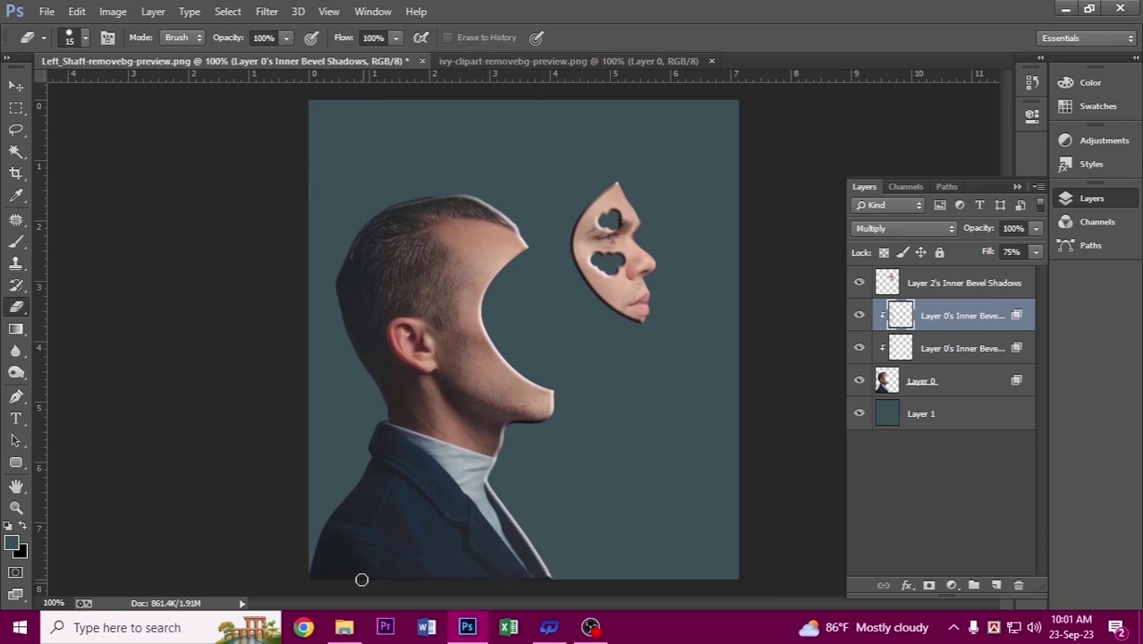
pyautogui.click(955, 348)
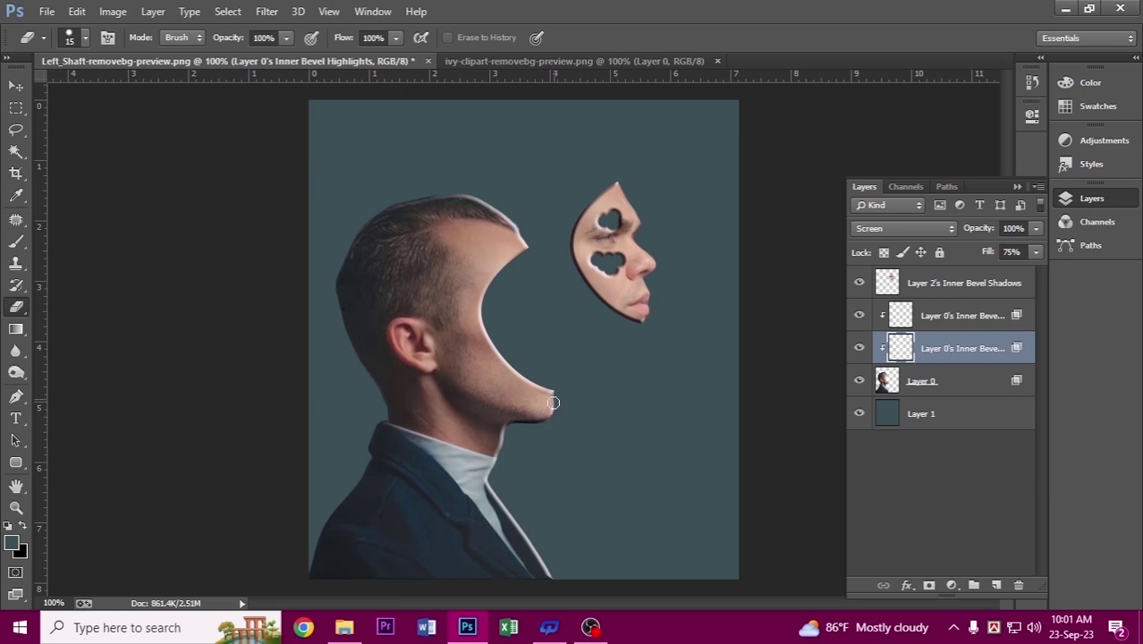
pyautogui.moveTo(536, 422)
pyautogui.mouseDown()
pyautogui.moveTo(494, 435)
pyautogui.moveTo(495, 457)
pyautogui.moveTo(507, 510)
pyautogui.moveTo(548, 574)
pyautogui.mouseUp()
pyautogui.click(995, 313)
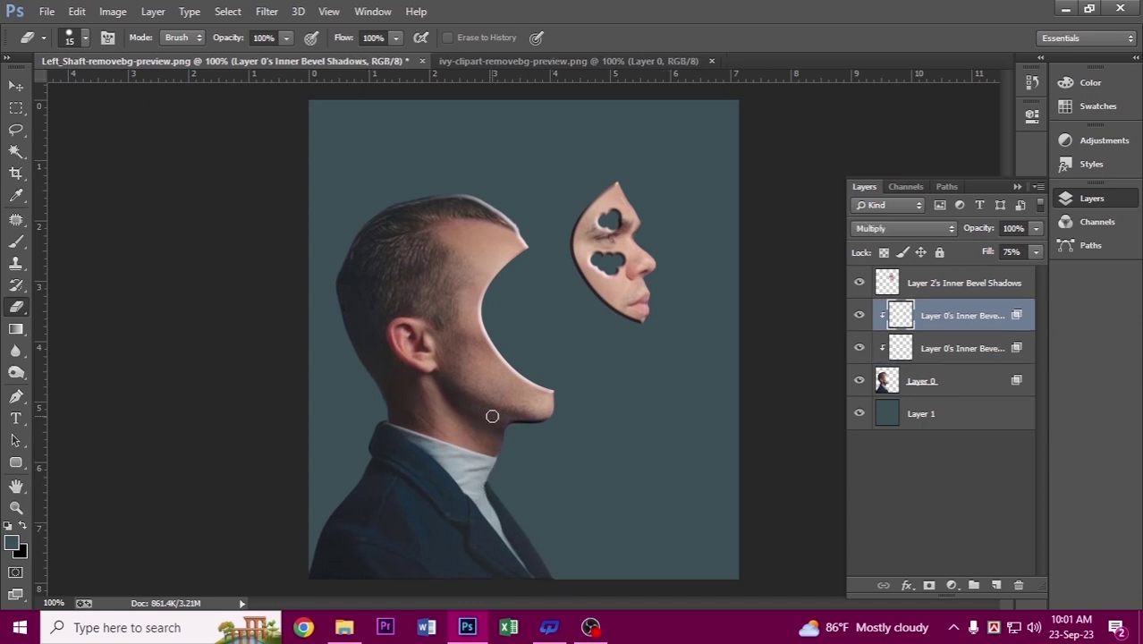
pyautogui.moveTo(549, 420); pyautogui.dragTo(521, 421)
pyautogui.click(932, 353)
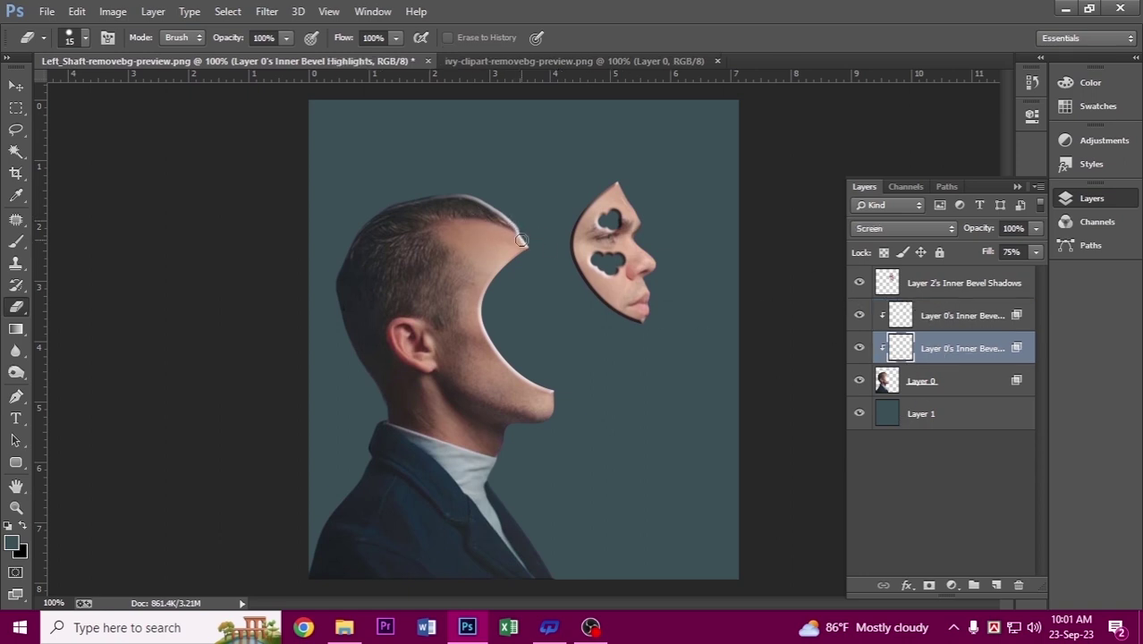
pyautogui.moveTo(521, 240)
pyautogui.mouseDown()
pyautogui.moveTo(499, 210)
pyautogui.moveTo(407, 199)
pyautogui.mouseUp()
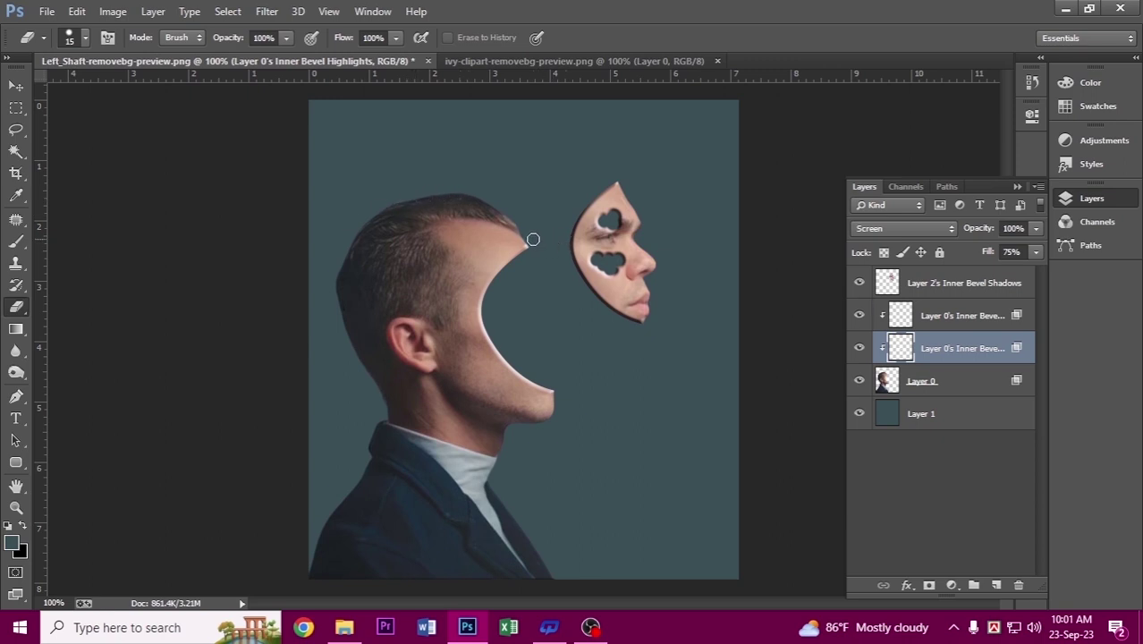
# Merge Layer 0 with both bevel layers into a single layer
pyautogui.keyDown('ctrl'); pyautogui.click(954, 381); pyautogui.keyUp('ctrl')
pyautogui.keyDown('ctrl'); pyautogui.click(950, 317); pyautogui.keyUp('ctrl')
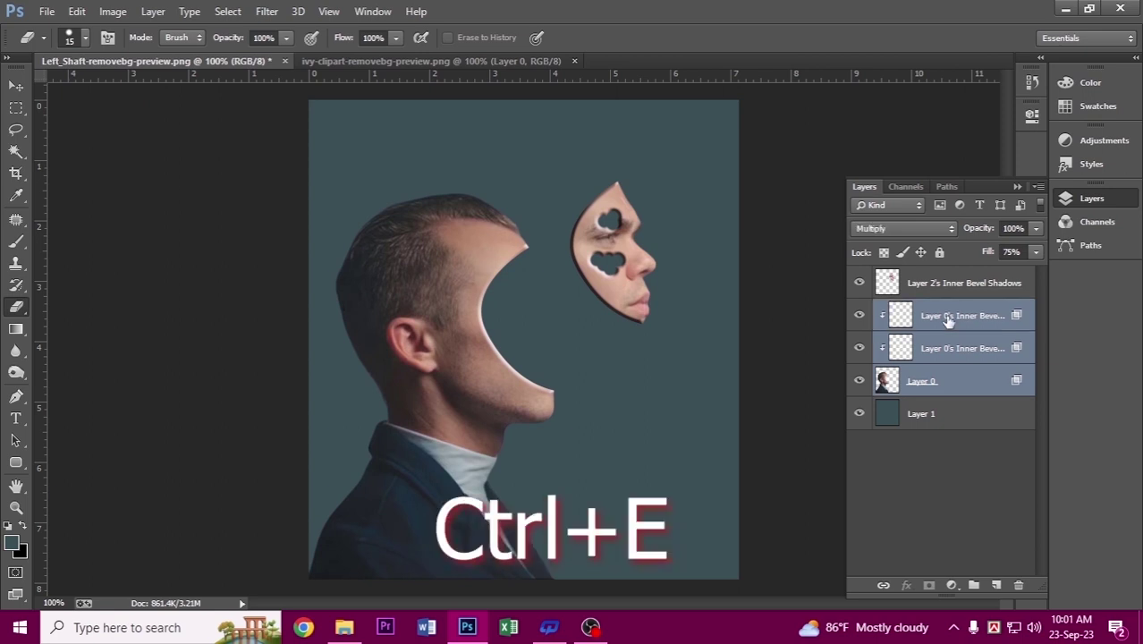
pyautogui.hotkey('ctrl', 'e')
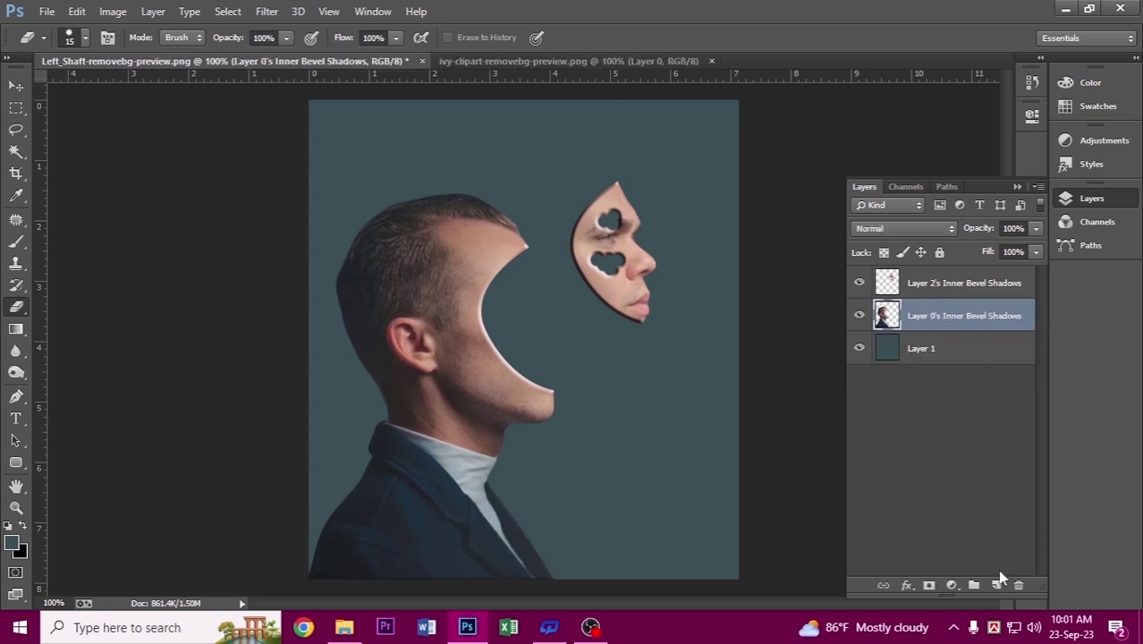
# Add Layer 2 beneath the head and turn a Pen path around the cavity into a selection
pyautogui.click(996, 584)
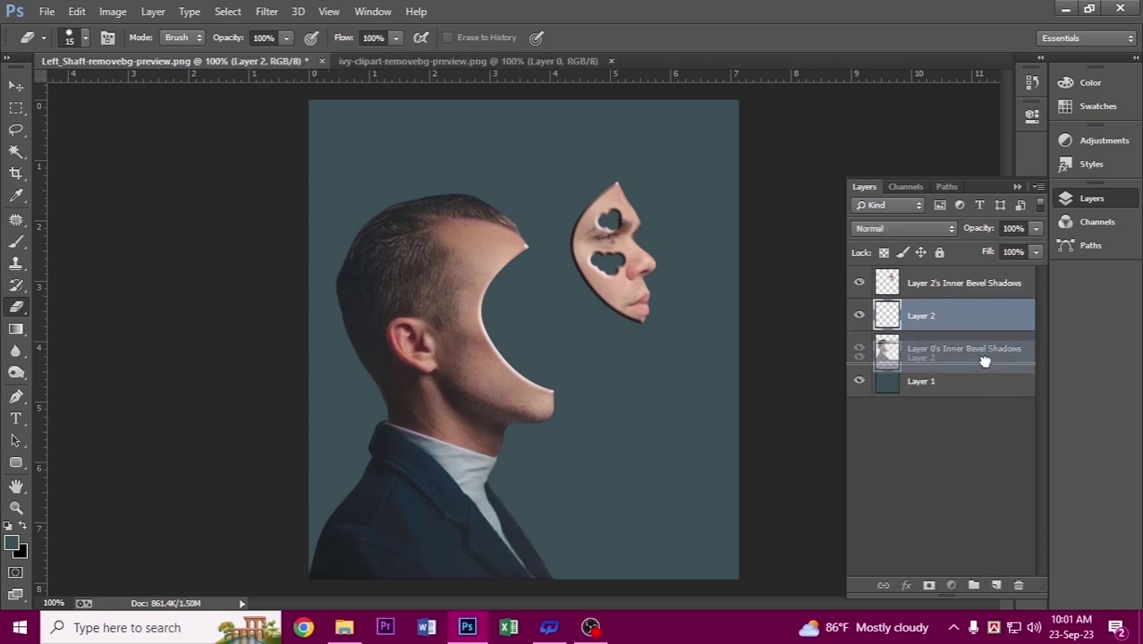
pyautogui.moveTo(986, 324); pyautogui.dragTo(987, 370)
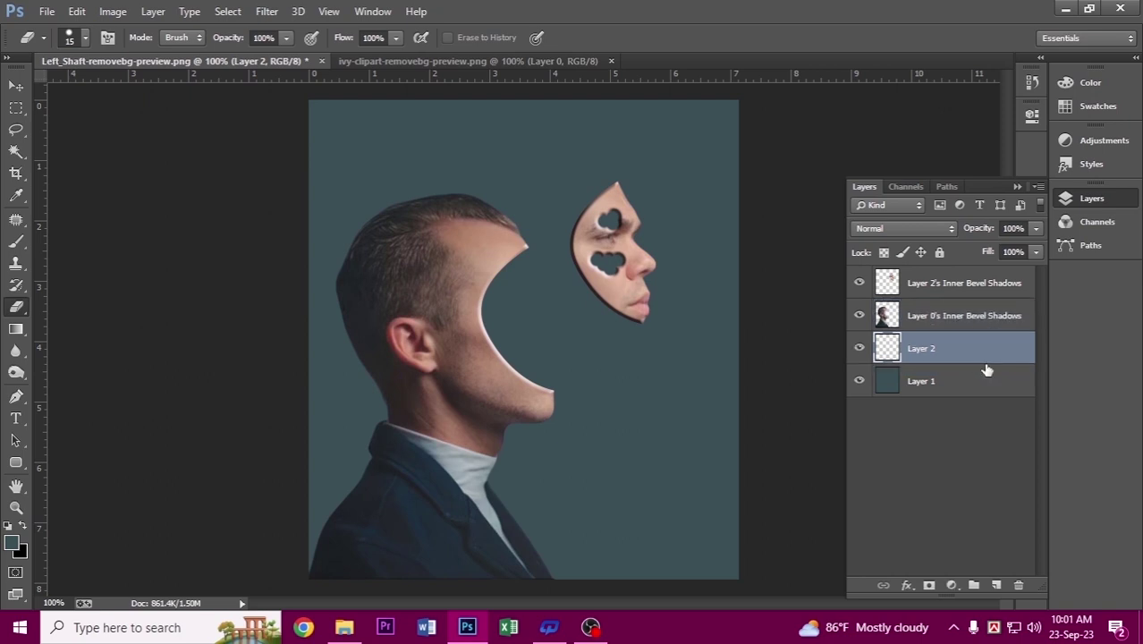
pyautogui.click(16, 397)
pyautogui.click(525, 248)
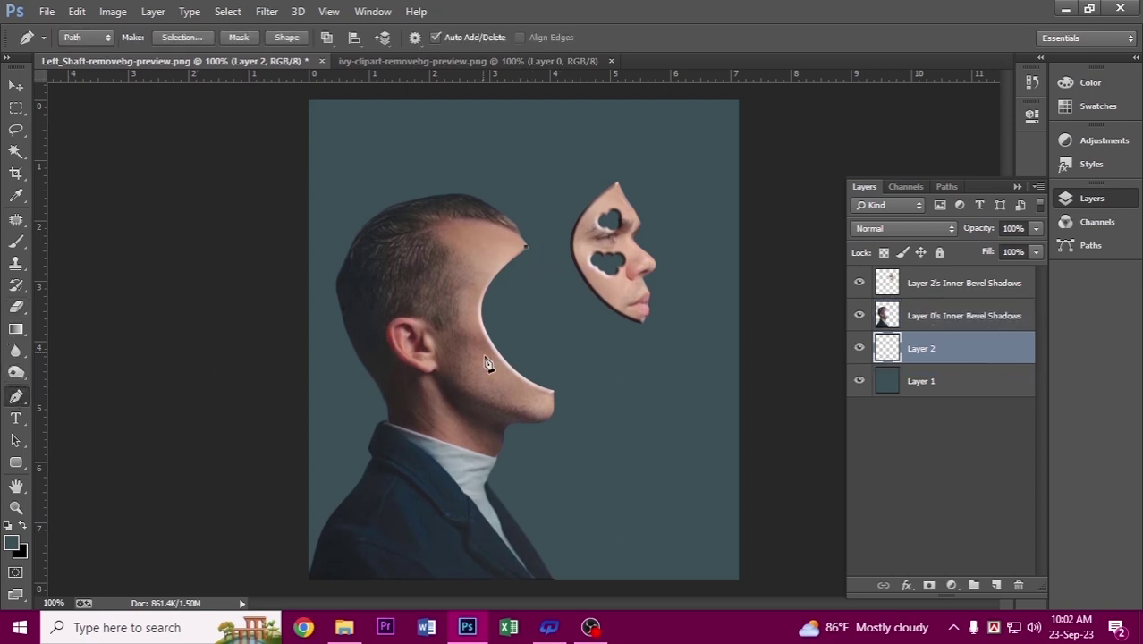
pyautogui.moveTo(514, 372); pyautogui.dragTo(604, 449)
pyautogui.keyDown('alt'); pyautogui.click(515, 374); pyautogui.keyUp('alt')
pyautogui.moveTo(525, 249); pyautogui.dragTo(552, 174)
pyautogui.hotkey('ctrl', 'Return')
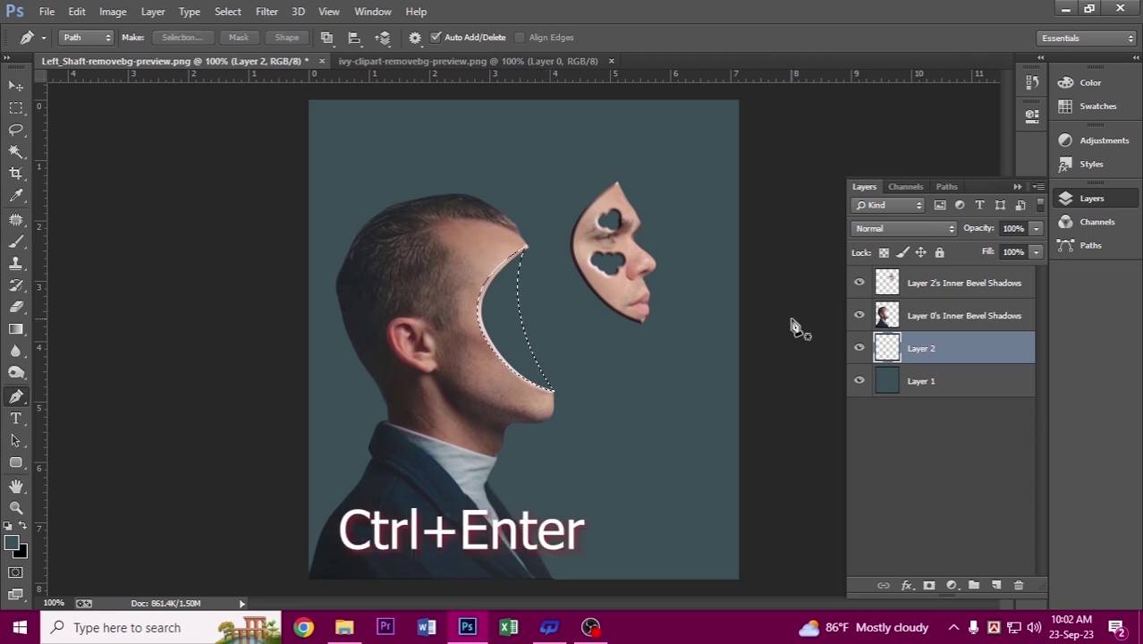
# Fill the cavity selection with dark brown #502305 and deselect
pyautogui.click(11, 541)
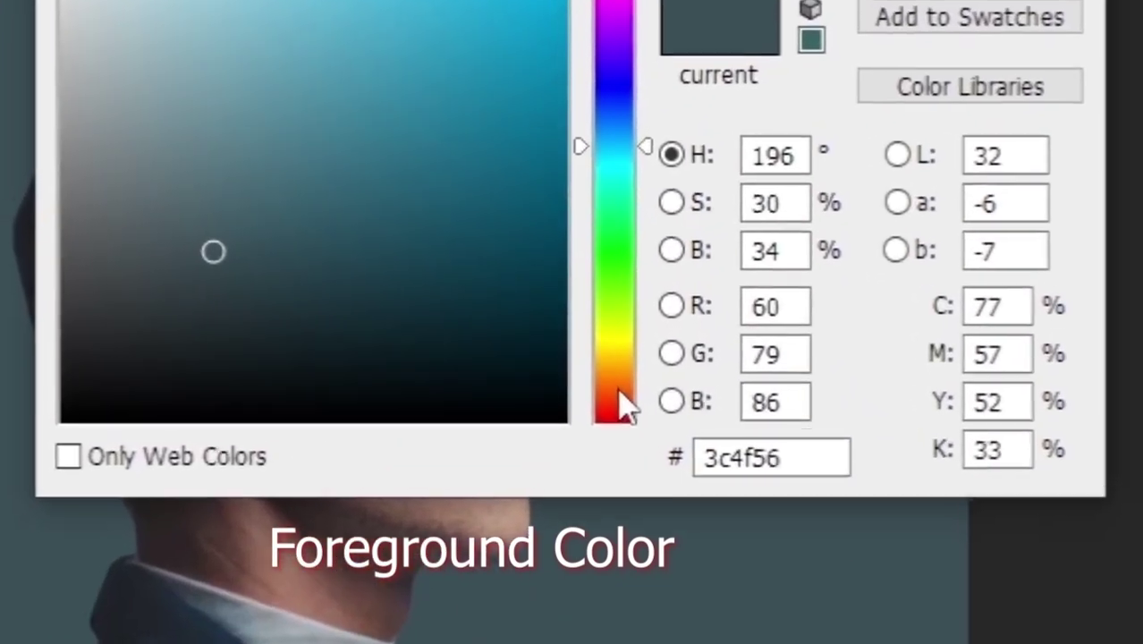
pyautogui.click(623, 394)
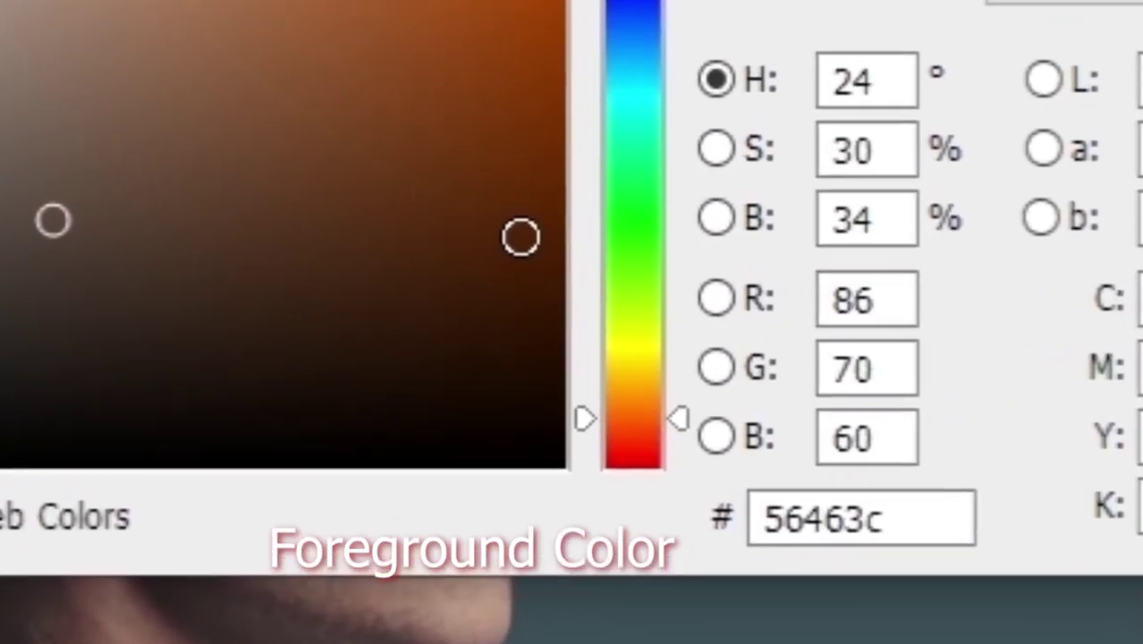
pyautogui.click(536, 263)
pyautogui.click(739, 141)
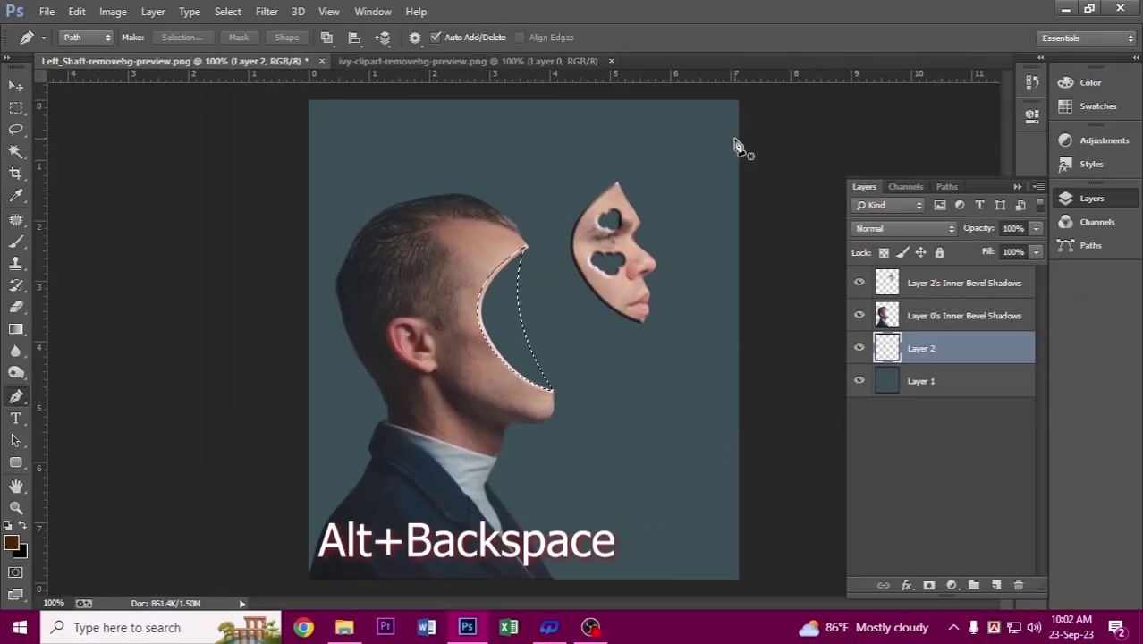
pyautogui.hotkey('alt', 'BackSpace')
pyautogui.hotkey('ctrl', 'd')
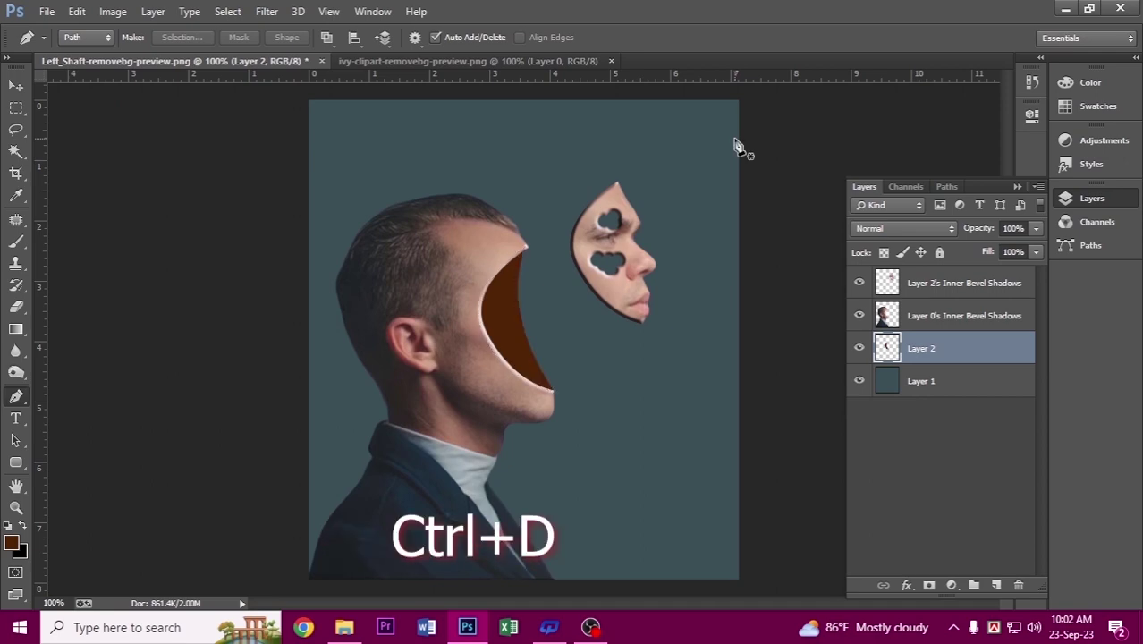
# Add a new layer and choose the deeper brown #2f1402 as foreground colour
pyautogui.click(995, 585)
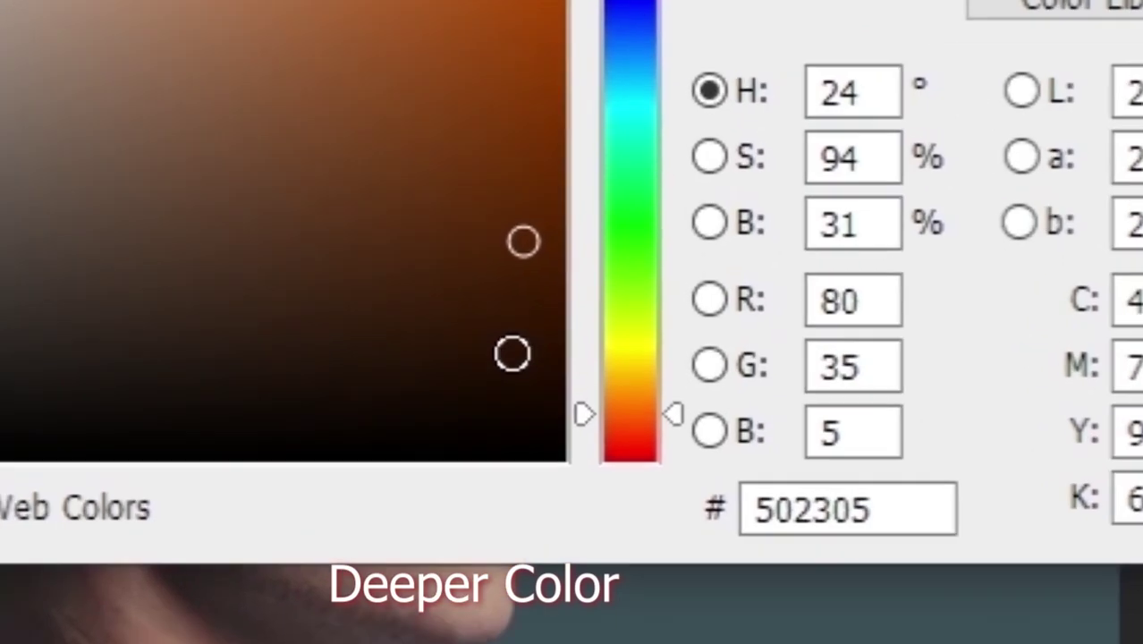
pyautogui.click(545, 330)
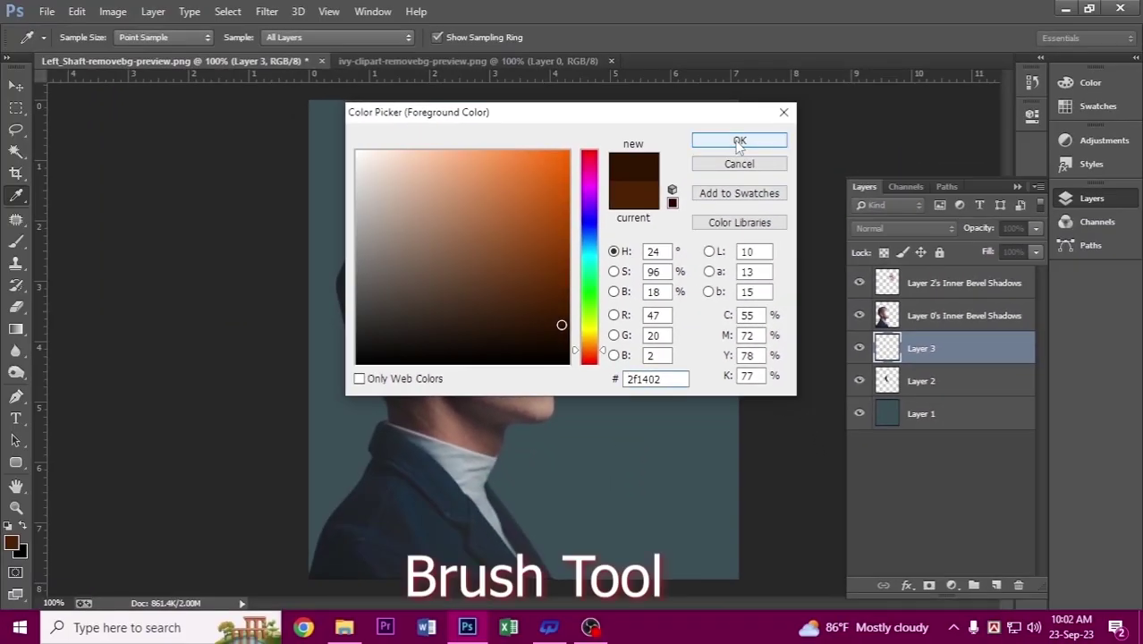
pyautogui.press('Return')
# Paint #2f1402 with a Soft Round brush along the cavity's inner rim on Layer 3
pyautogui.click(291, 279)
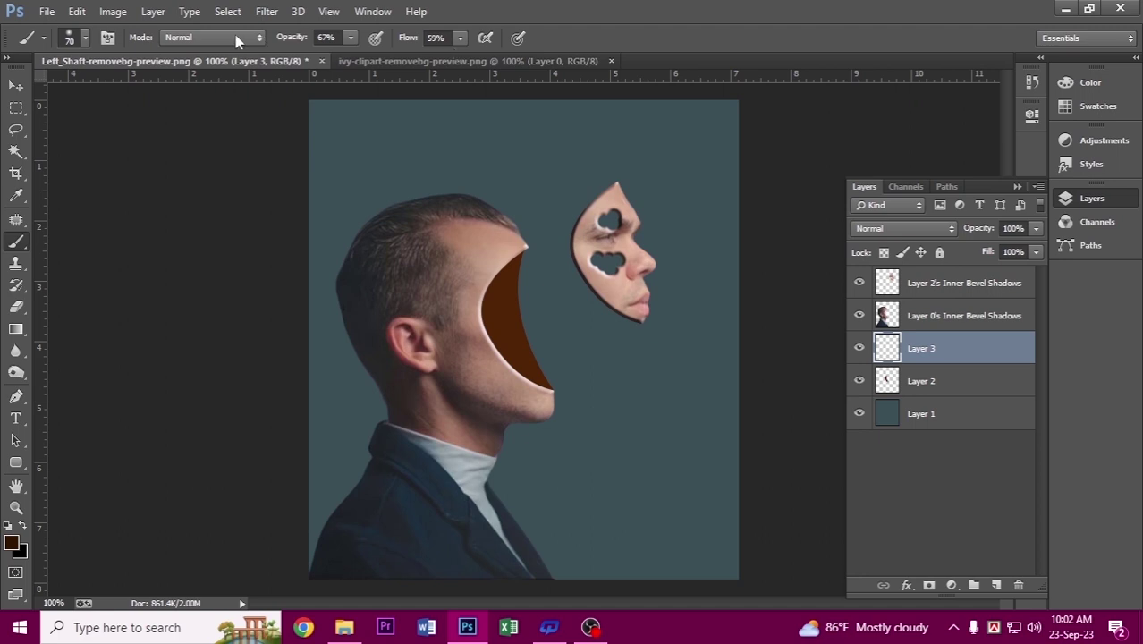
pyautogui.click(85, 37)
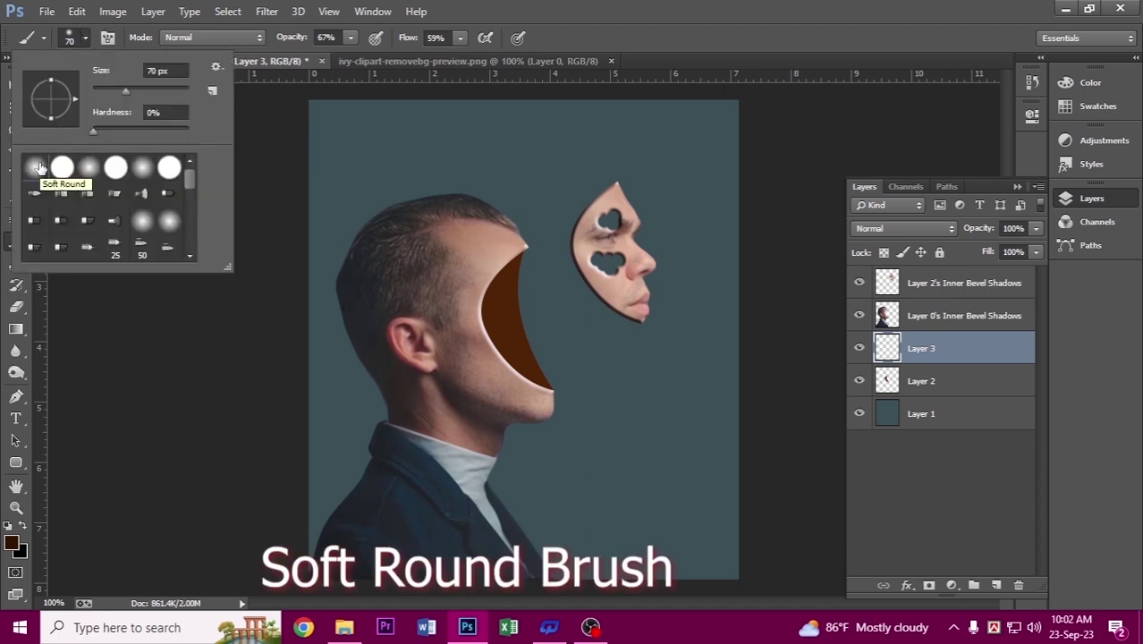
pyautogui.click(782, 87)
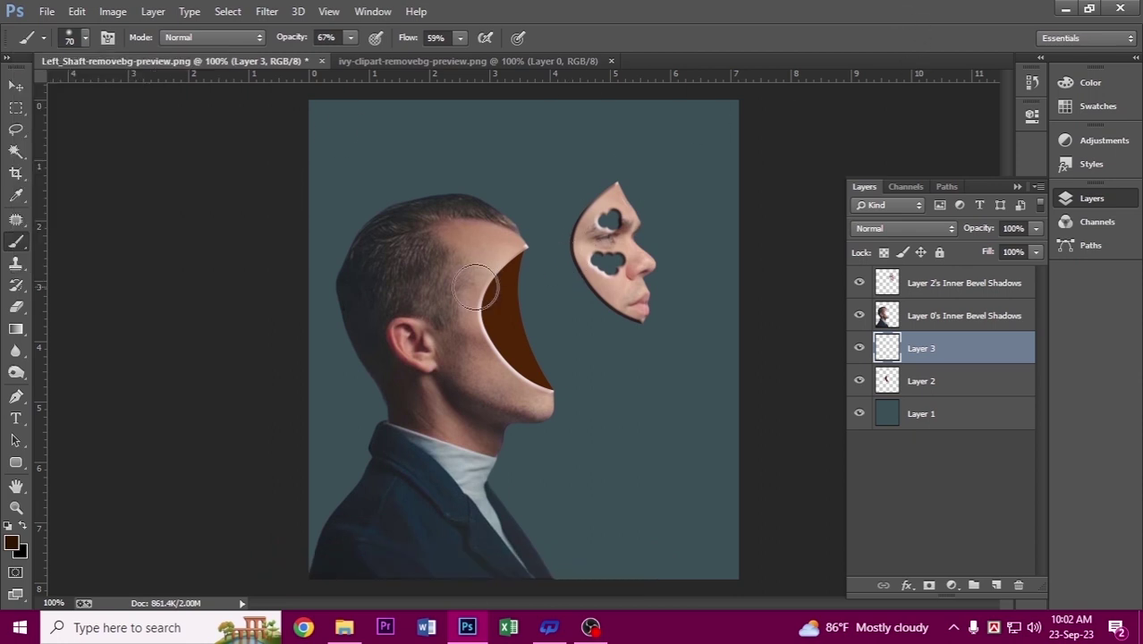
pyautogui.moveTo(478, 329)
pyautogui.mouseDown()
pyautogui.moveTo(499, 373)
pyautogui.moveTo(490, 281)
pyautogui.moveTo(514, 406)
pyautogui.moveTo(483, 291)
pyautogui.mouseUp()
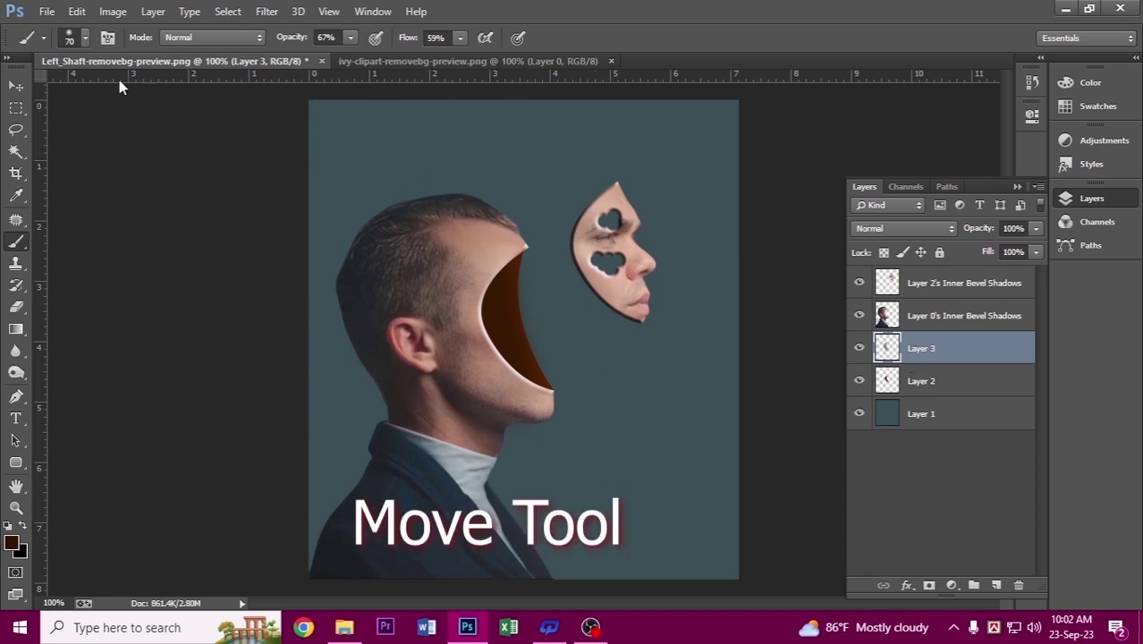
# Drag the ivy from the clipart document into the portrait, over the head's cavity
pyautogui.press('v')
pyautogui.click(477, 57)
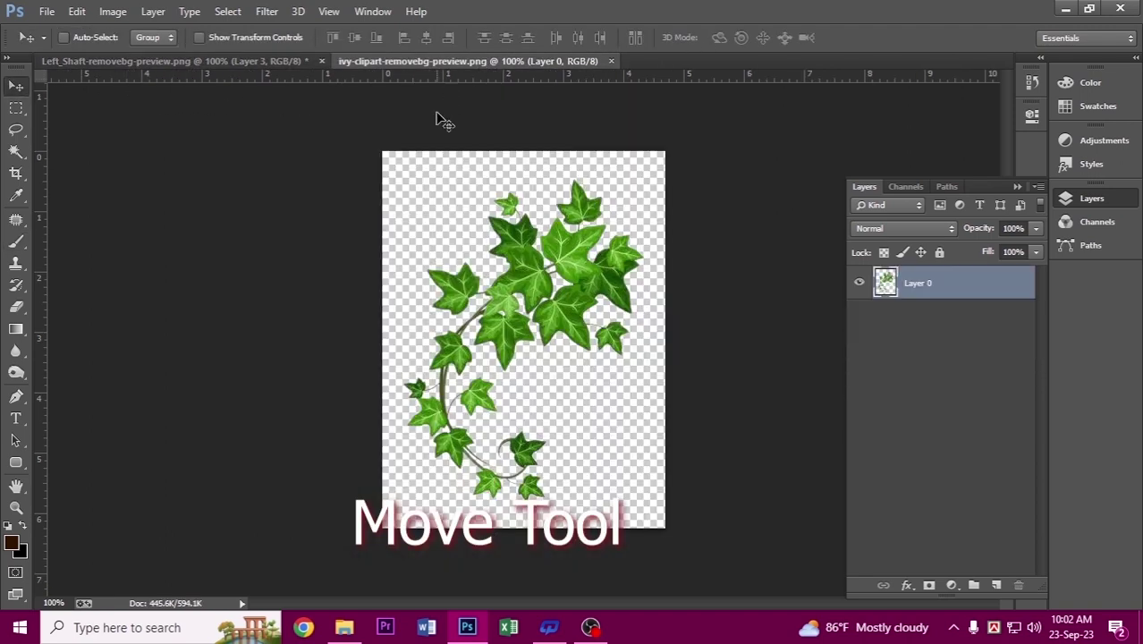
pyautogui.moveTo(523, 264)
pyautogui.mouseDown()
pyautogui.moveTo(432, 224)
pyautogui.moveTo(288, 109)
pyautogui.moveTo(269, 73)
pyautogui.moveTo(390, 186)
pyautogui.mouseUp()
pyautogui.moveTo(515, 315); pyautogui.dragTo(552, 324)
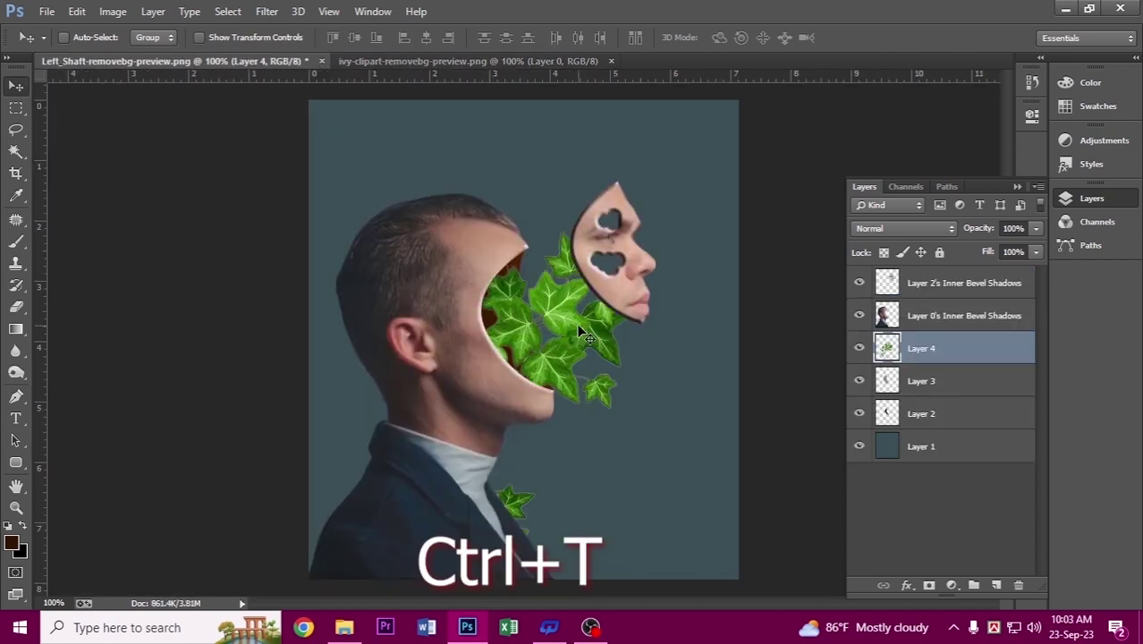
# Rotate Layer 4's ivy about -129°, move it toward the face, and scale it to about 81%
pyautogui.hotkey('ctrl', 't')
pyautogui.moveTo(644, 268)
pyautogui.mouseDown()
pyautogui.moveTo(442, 257)
pyautogui.moveTo(385, 416)
pyautogui.mouseUp()
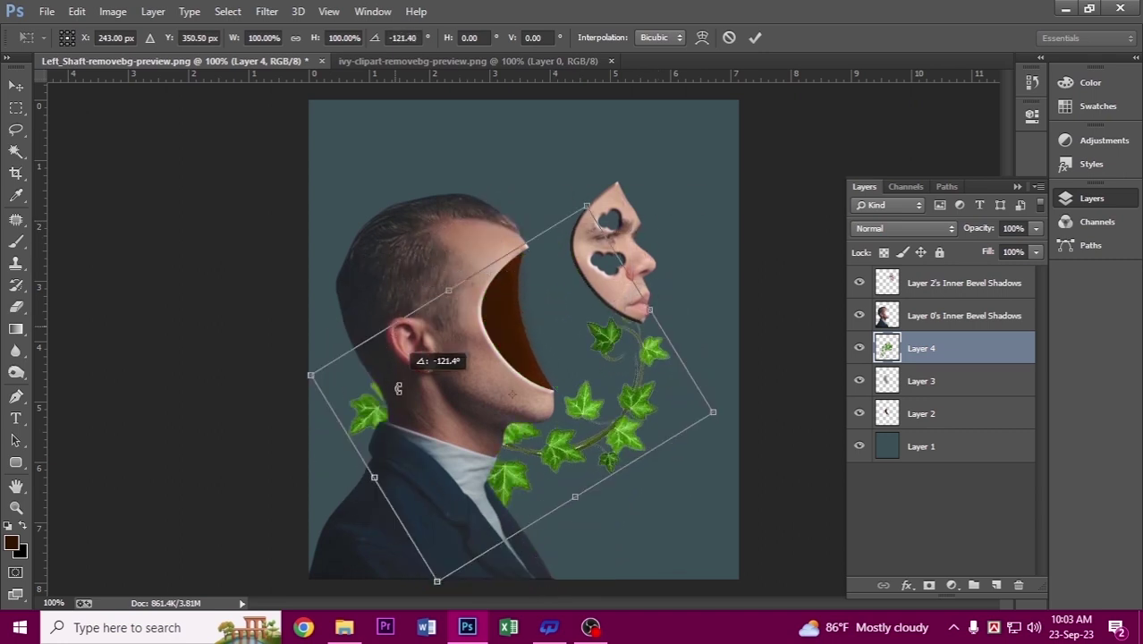
pyautogui.moveTo(619, 378)
pyautogui.mouseDown()
pyautogui.moveTo(657, 271)
pyautogui.moveTo(694, 230)
pyautogui.mouseUp()
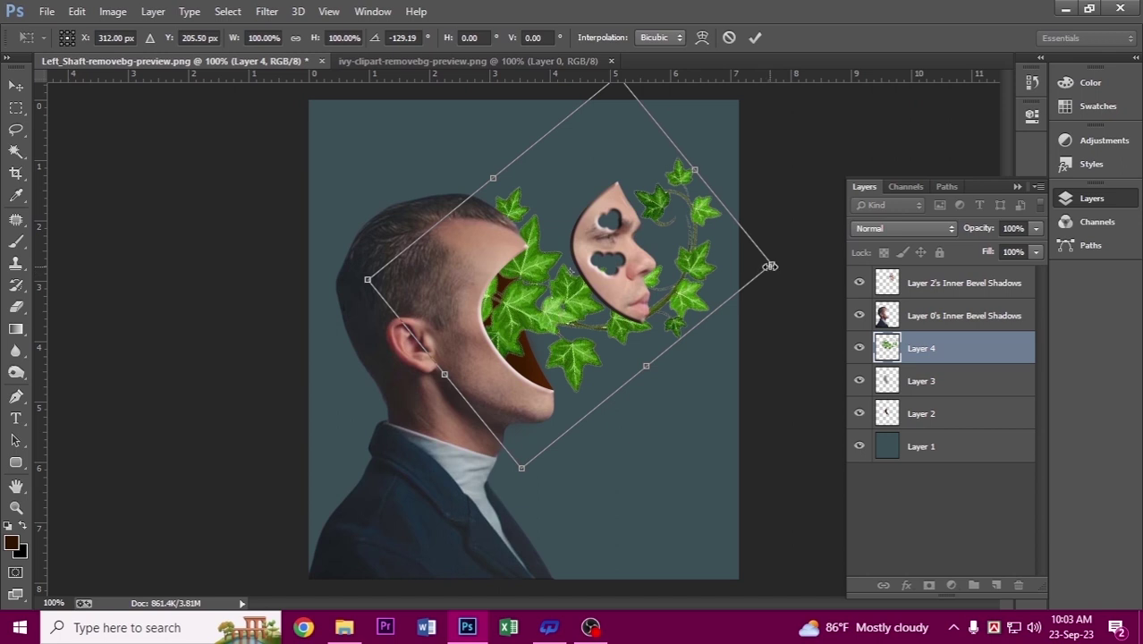
pyautogui.moveTo(770, 265); pyautogui.dragTo(740, 265)
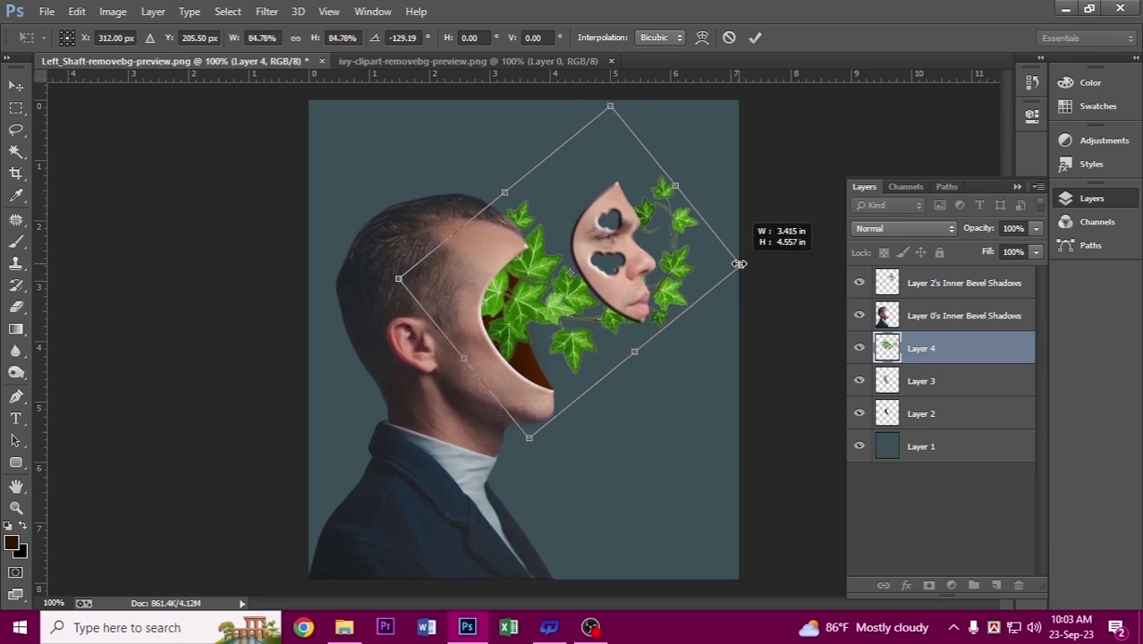
pyautogui.moveTo(516, 304); pyautogui.dragTo(523, 313)
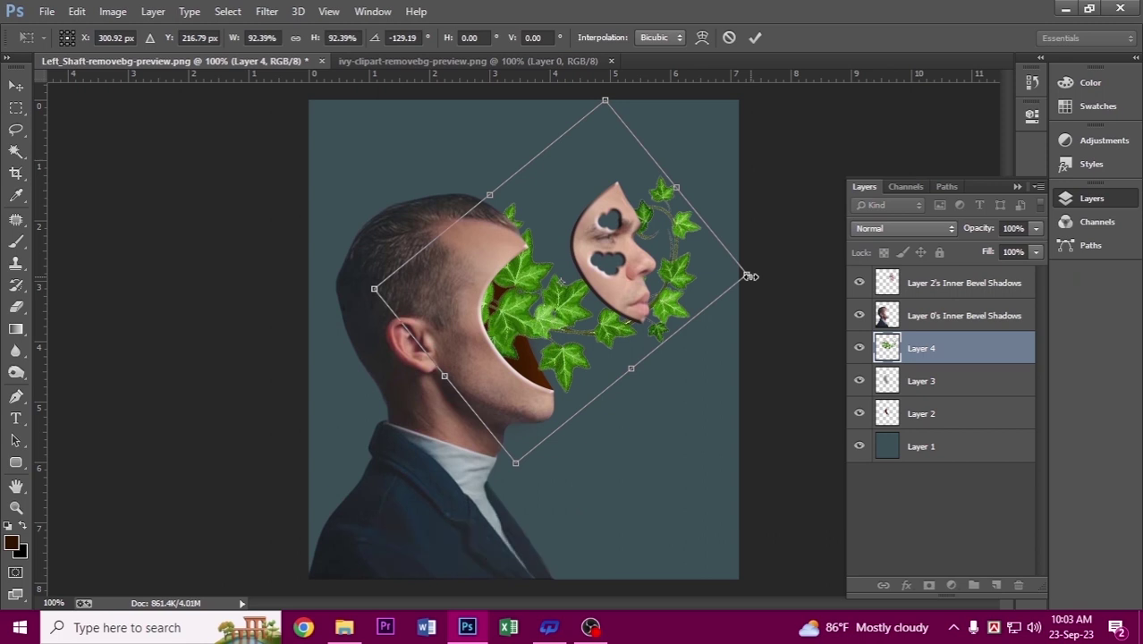
pyautogui.moveTo(745, 276)
pyautogui.mouseDown()
pyautogui.moveTo(723, 275)
pyautogui.moveTo(734, 247)
pyautogui.mouseUp()
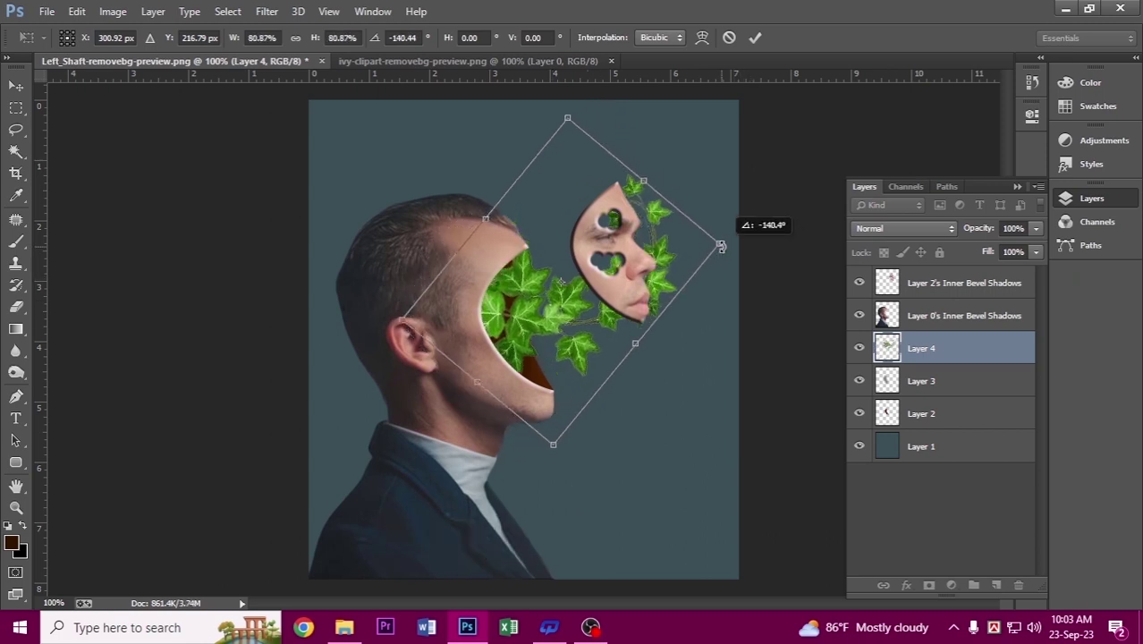
pyautogui.press('Return')
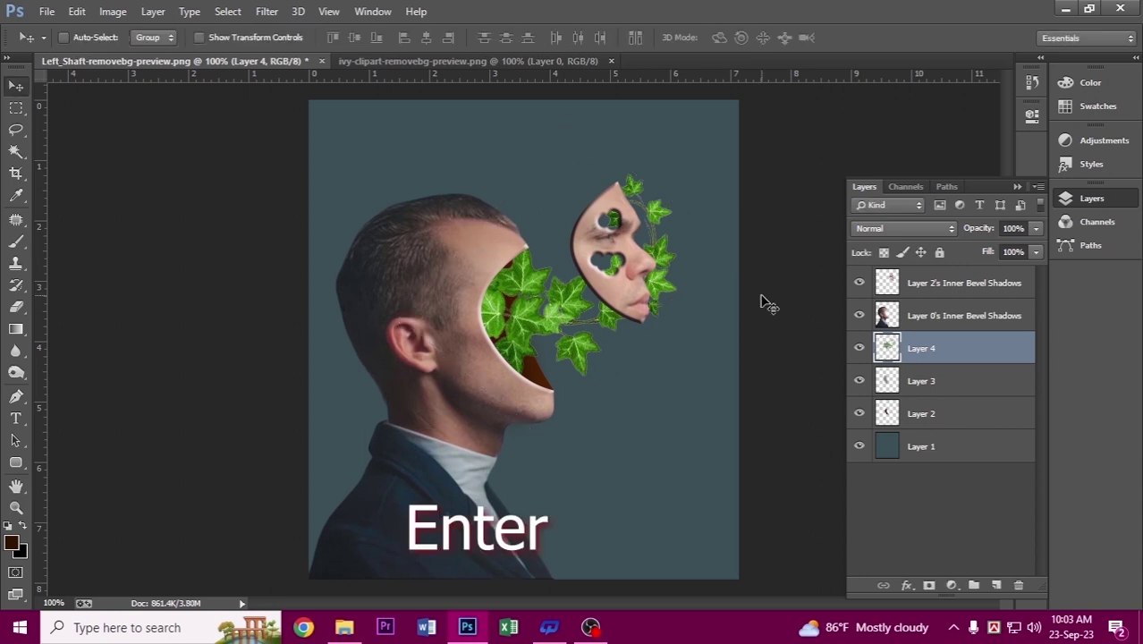
# Move the Layer 2 Inner Bevel Shadows face layer right and slightly down
pyautogui.click(1000, 283)
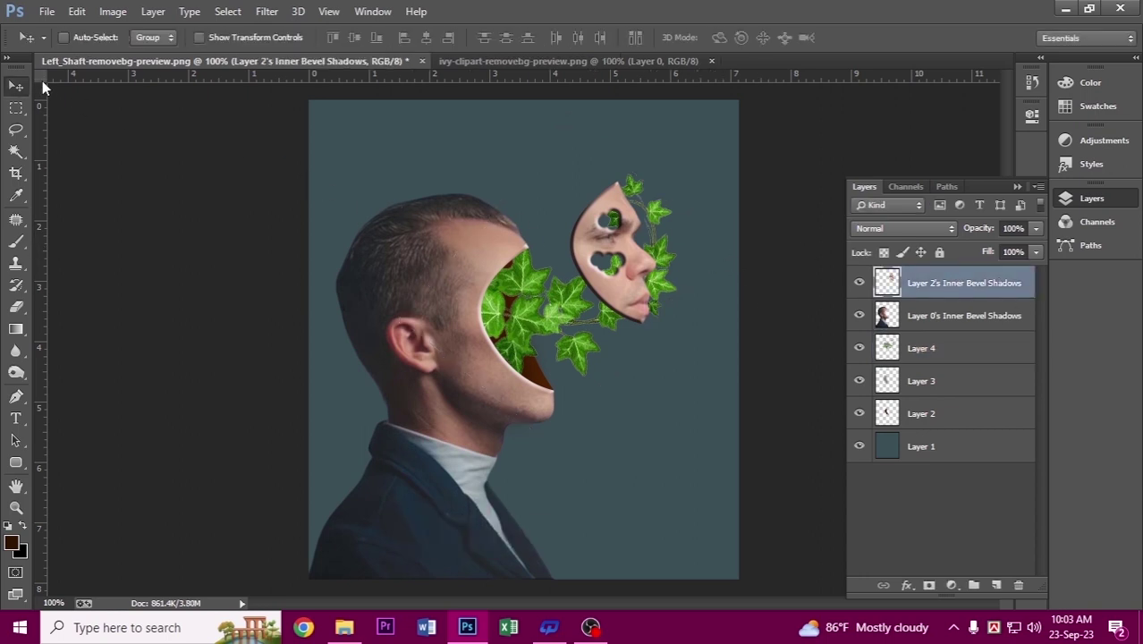
pyautogui.moveTo(629, 285); pyautogui.dragTo(675, 297)
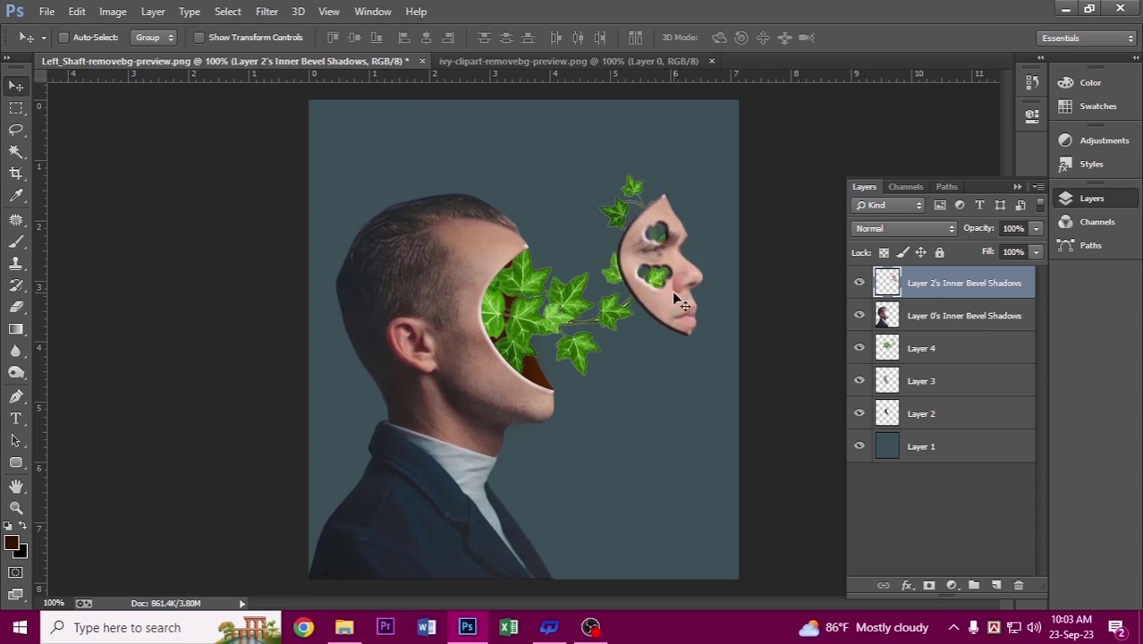
pyautogui.moveTo(675, 297); pyautogui.dragTo(678, 301)
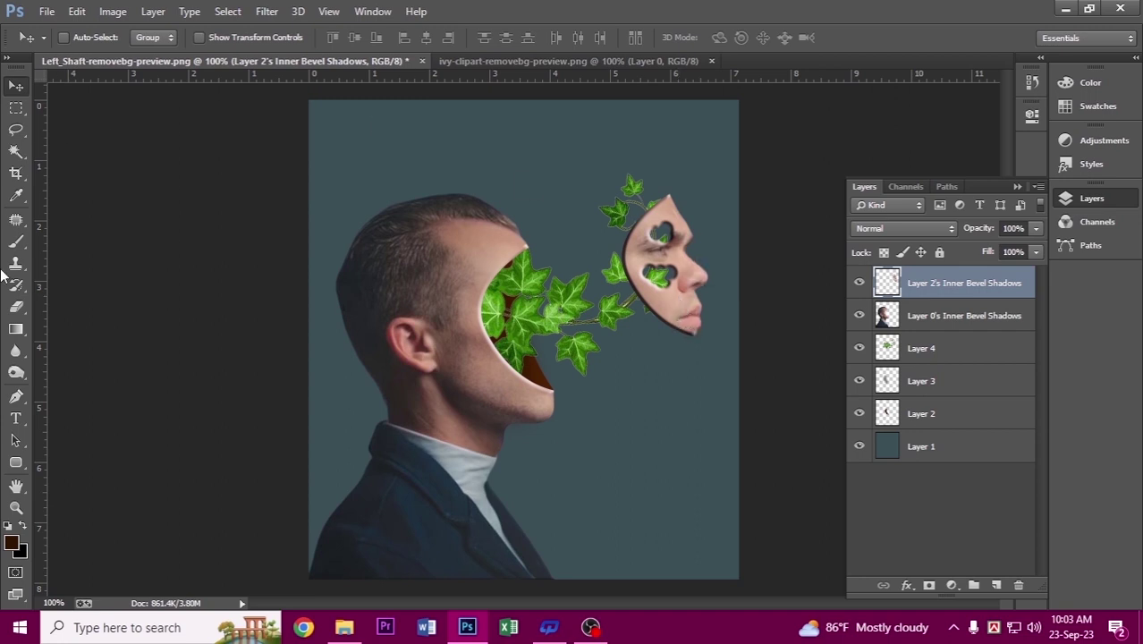
# Select the ivy sprig above the floating face with a closed Pen path
pyautogui.click(16, 396)
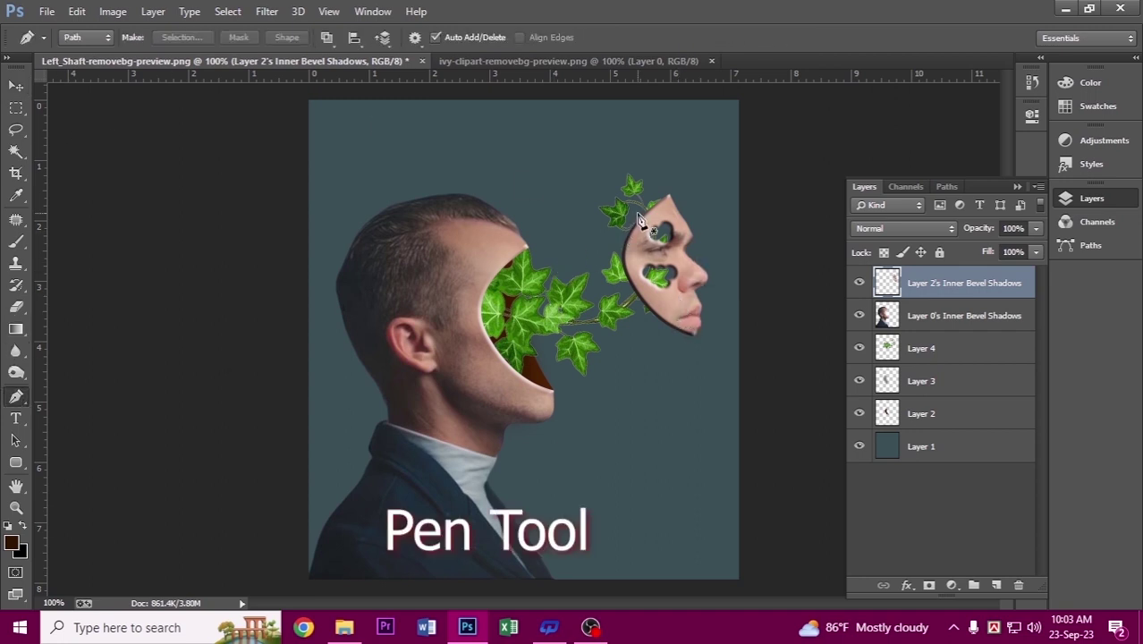
pyautogui.click(641, 209)
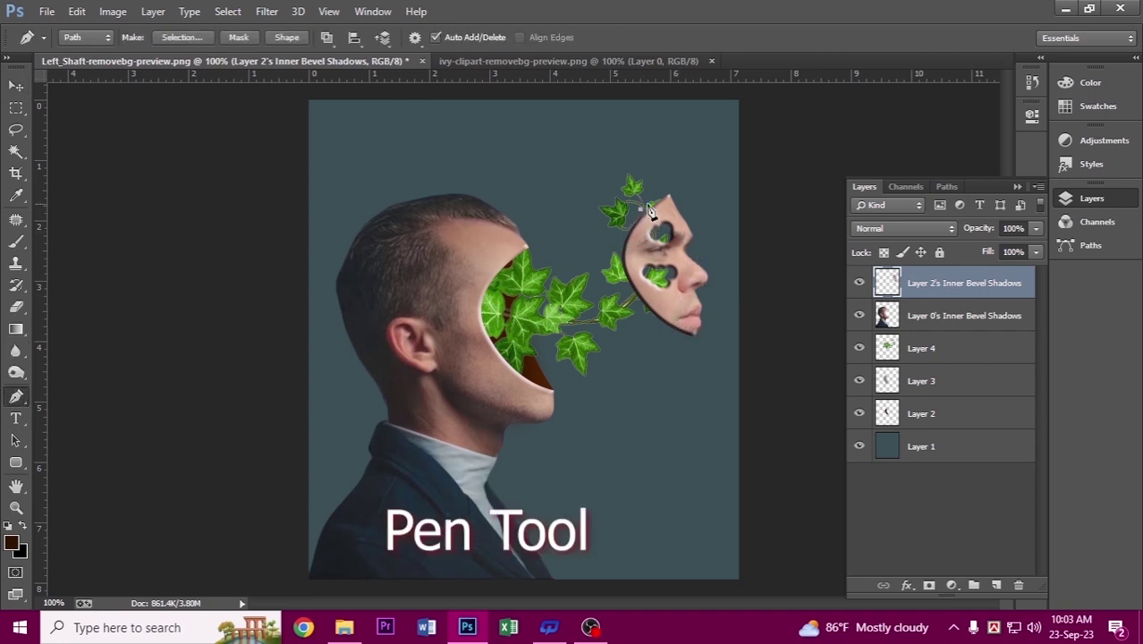
pyautogui.click(652, 143)
pyautogui.moveTo(586, 161); pyautogui.dragTo(581, 228)
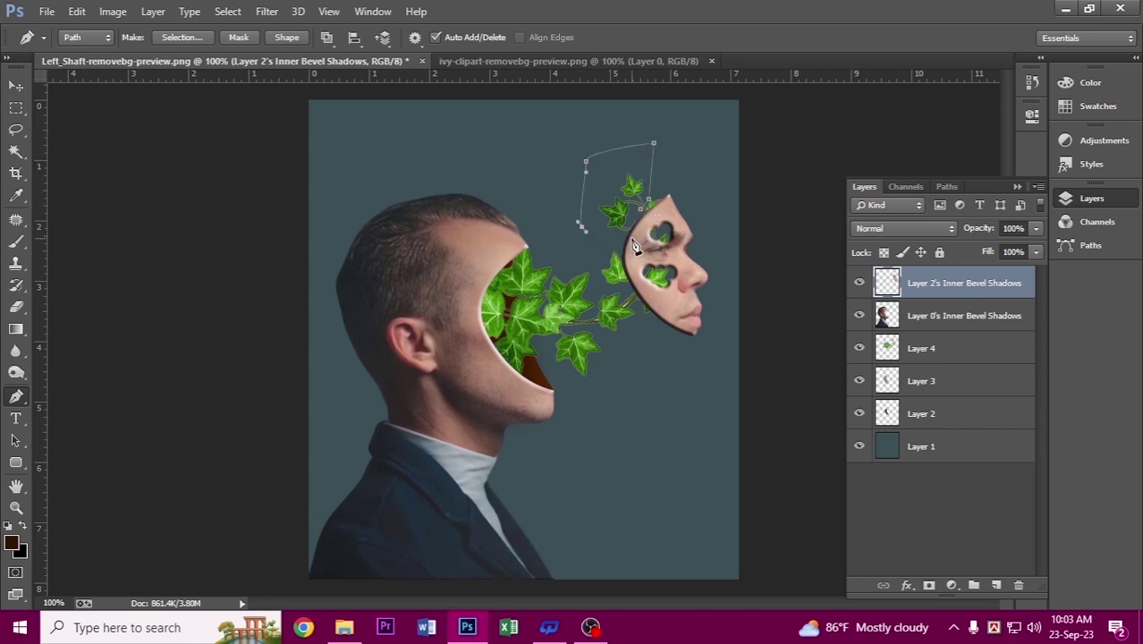
pyautogui.click(640, 211)
pyautogui.hotkey('ctrl', 'Return')
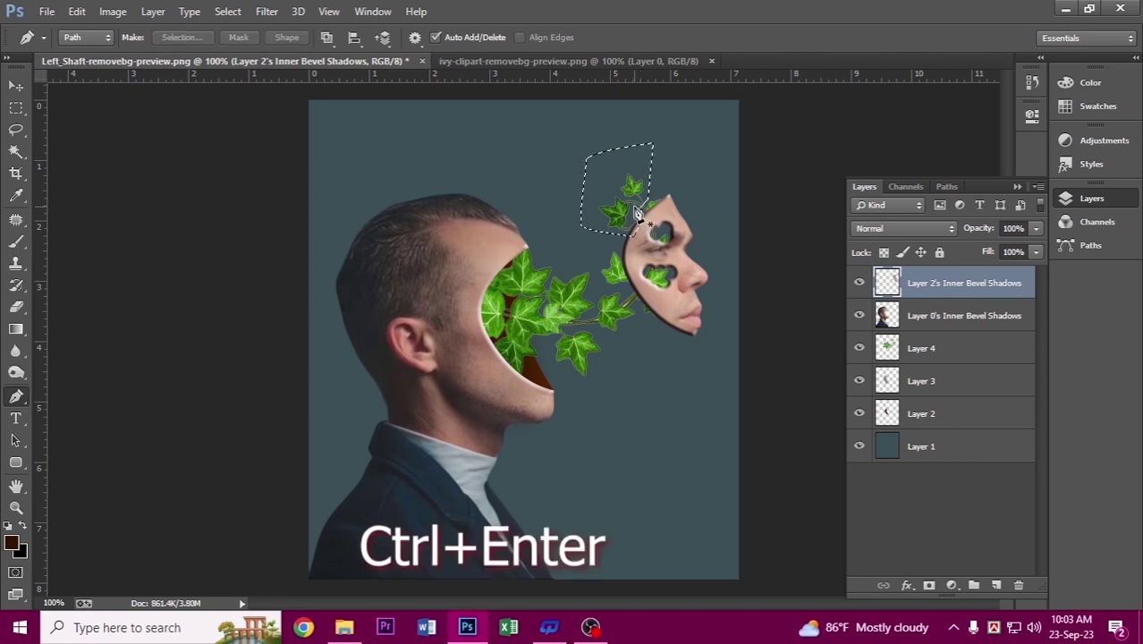
# Copy the sprig from Layer 4, deselect, and pick the top face layer
pyautogui.click(927, 347)
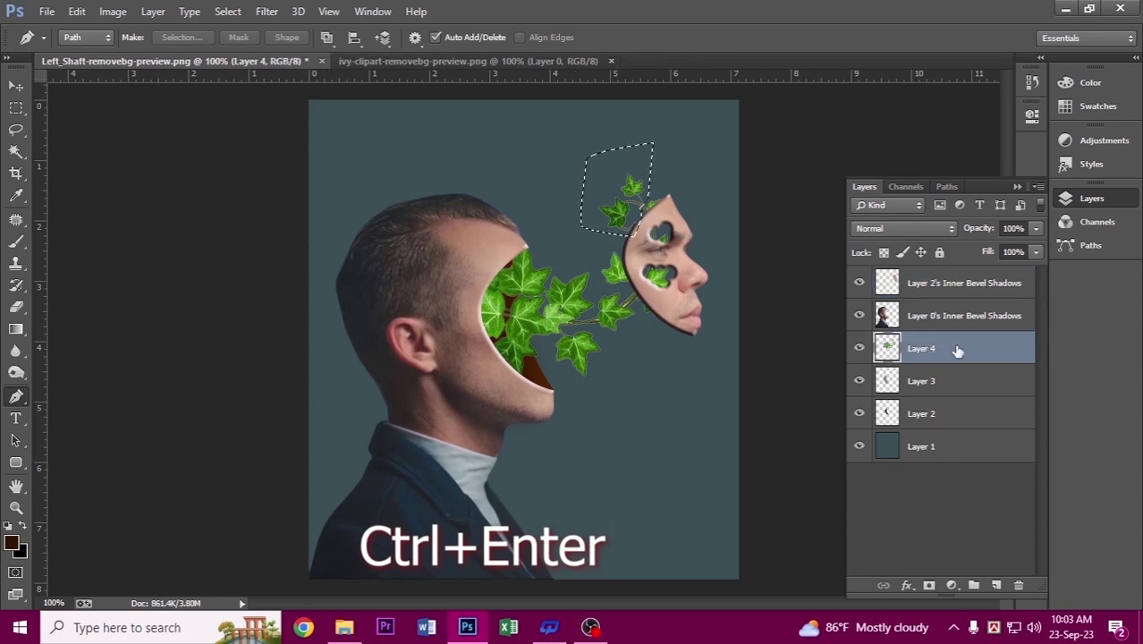
pyautogui.hotkey('ctrl', 'c')
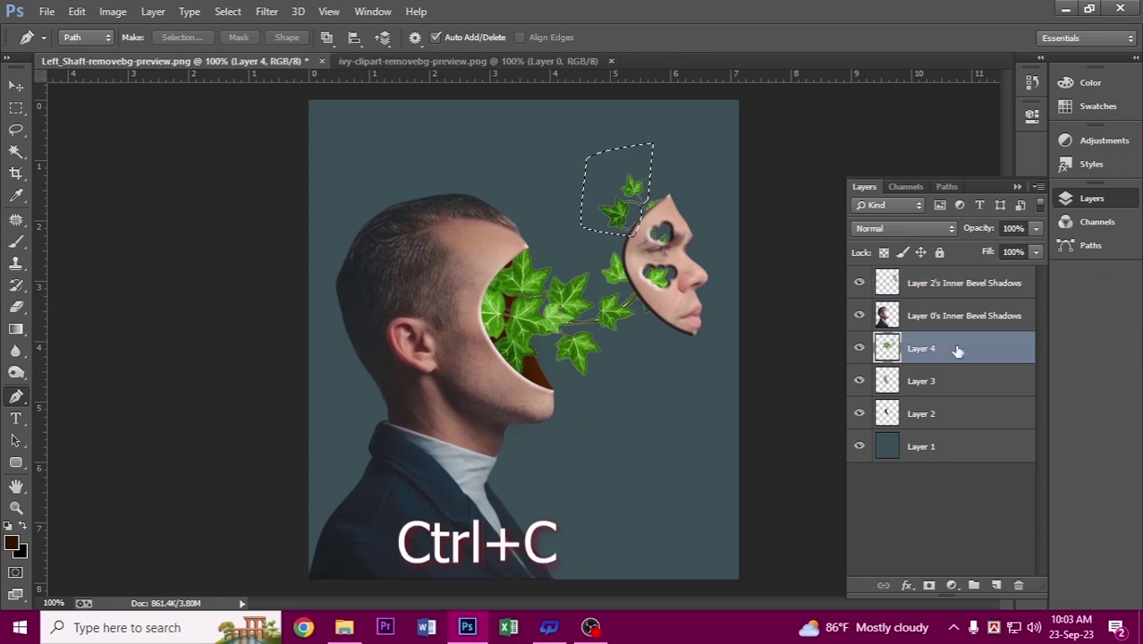
pyautogui.hotkey('ctrl', 'd')
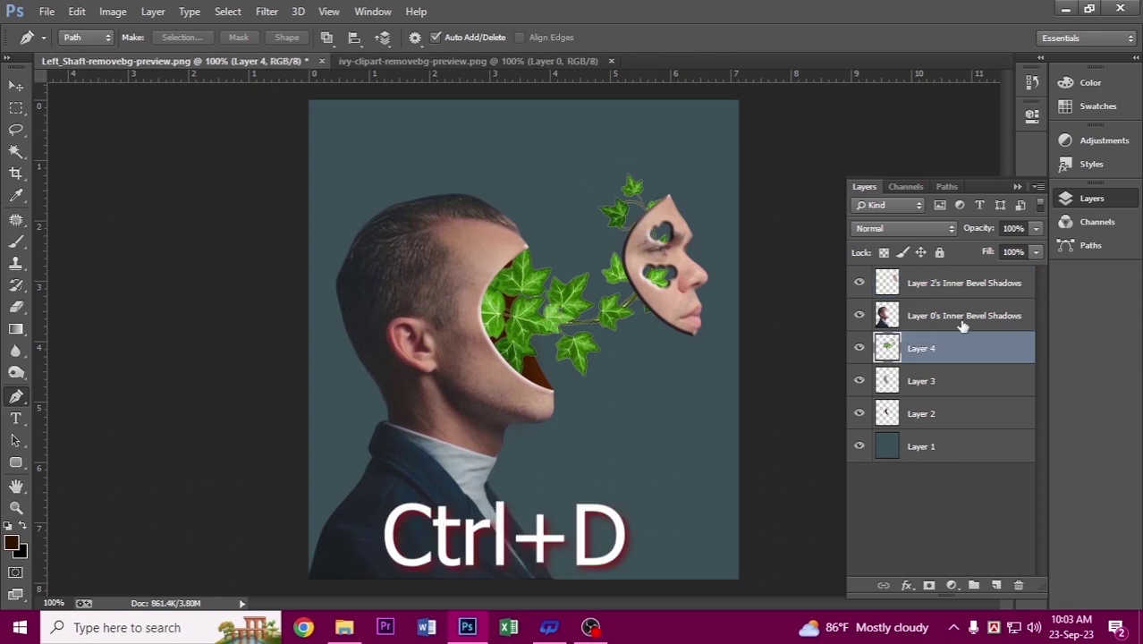
pyautogui.click(957, 278)
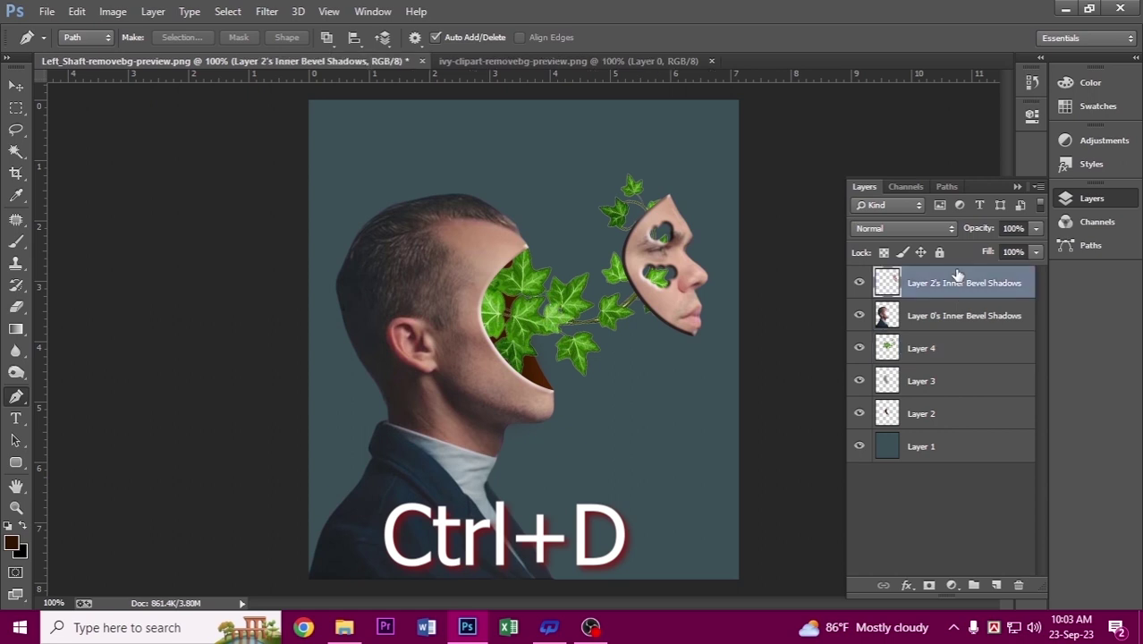
# Paste the ivy sprig on a new layer, flip it onto the face, then merge visible layers
pyautogui.click(996, 585)
pyautogui.hotkey('ctrl', 'v')
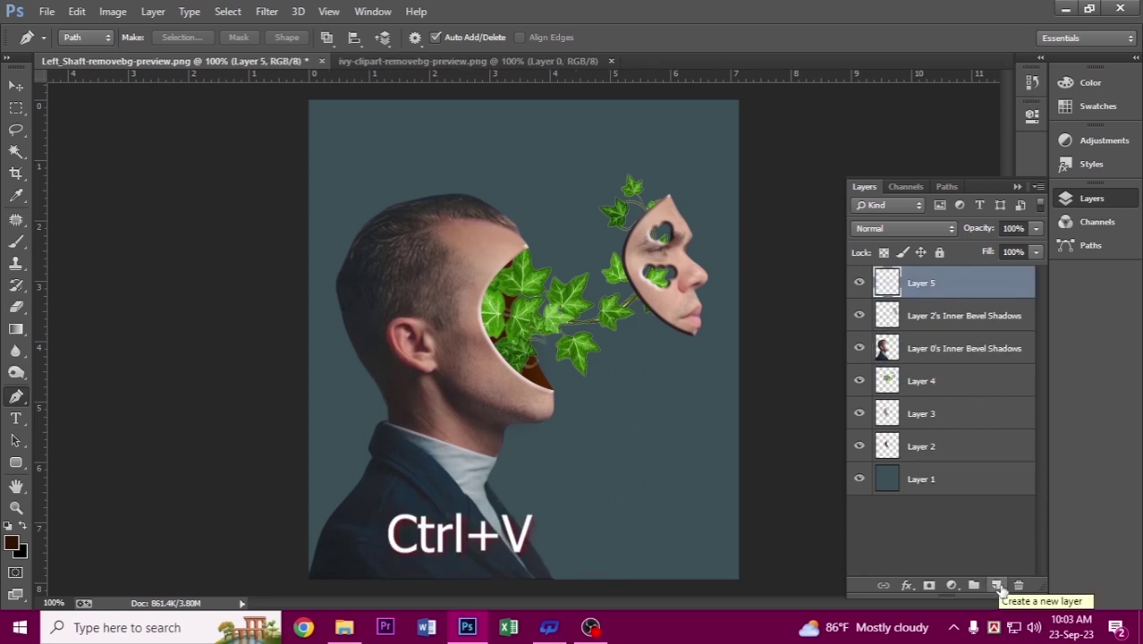
pyautogui.click(15, 85)
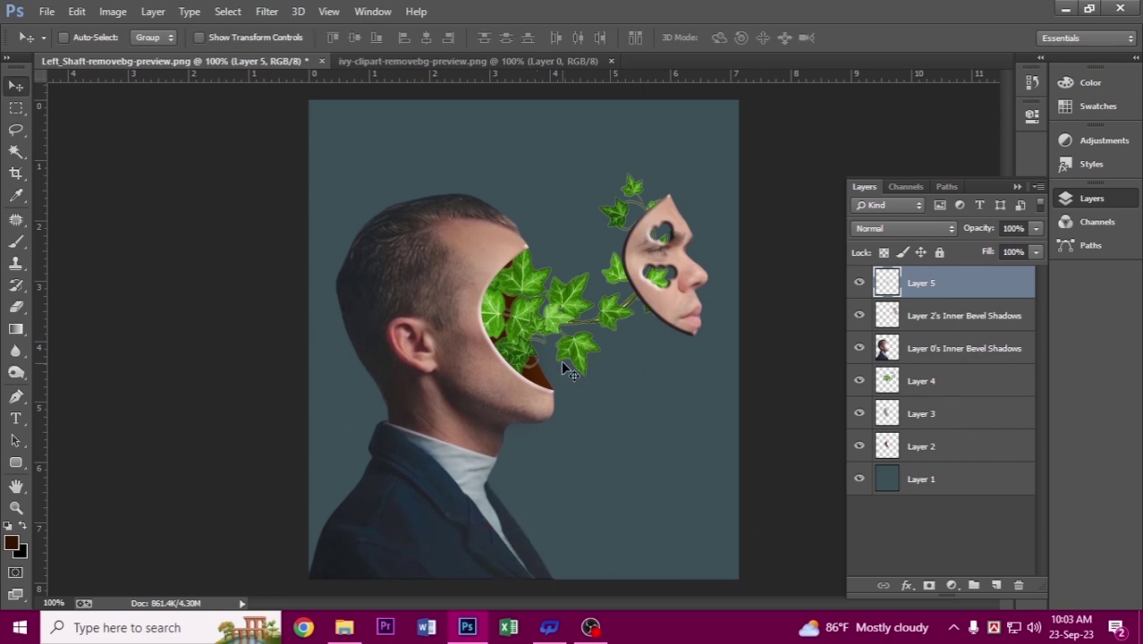
pyautogui.moveTo(537, 356)
pyautogui.mouseDown()
pyautogui.moveTo(659, 405)
pyautogui.moveTo(661, 363)
pyautogui.moveTo(723, 381)
pyautogui.mouseUp()
pyautogui.hotkey('ctrl', 't')
pyautogui.press('Return')
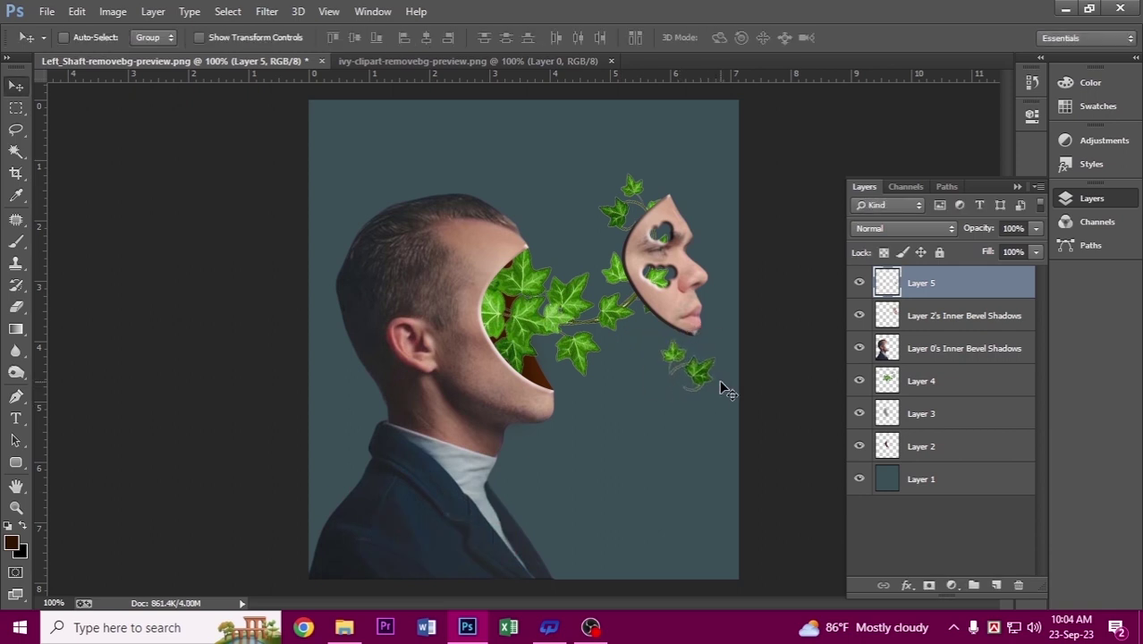
pyautogui.moveTo(708, 366)
pyautogui.mouseDown()
pyautogui.moveTo(713, 308)
pyautogui.moveTo(697, 244)
pyautogui.mouseUp()
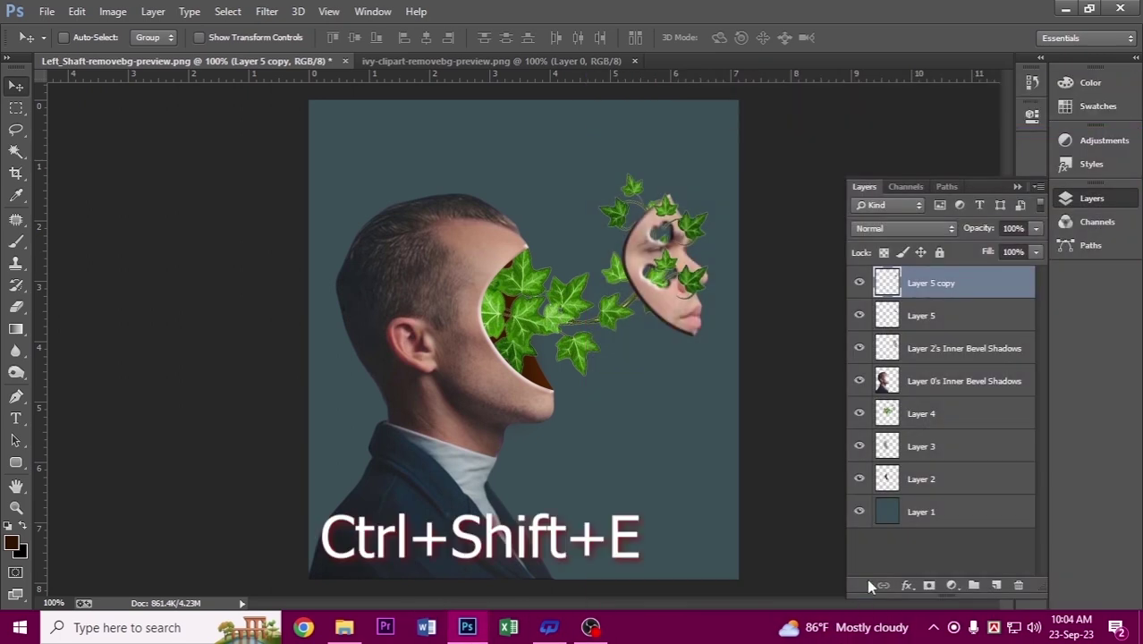
pyautogui.hotkey('ctrl', 'shift', 'e')
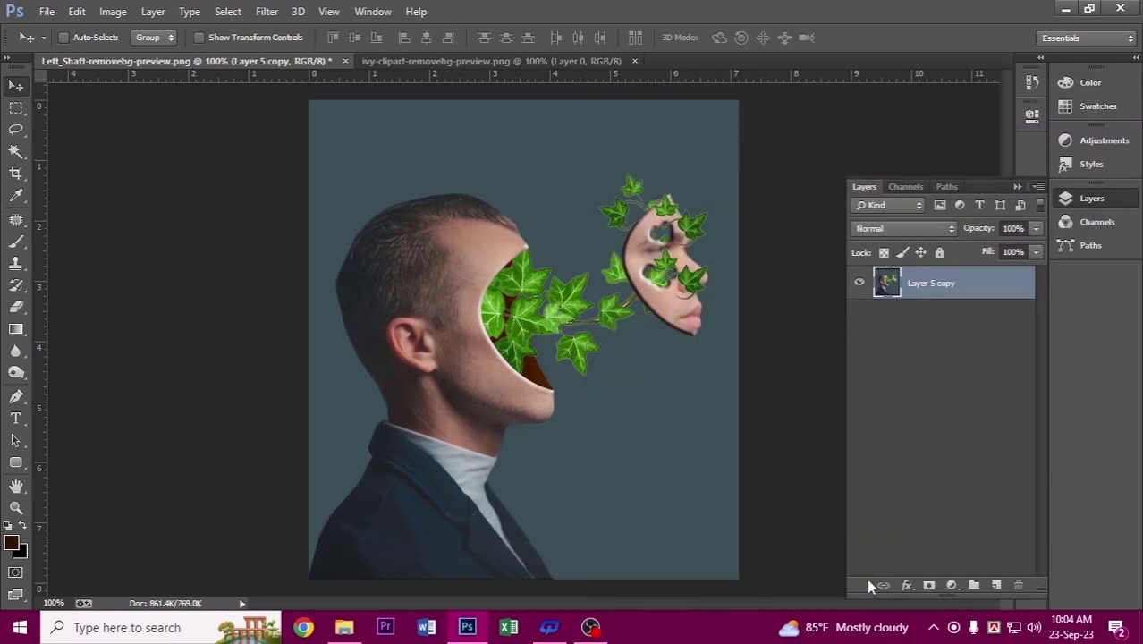
pyautogui.click(590, 626)
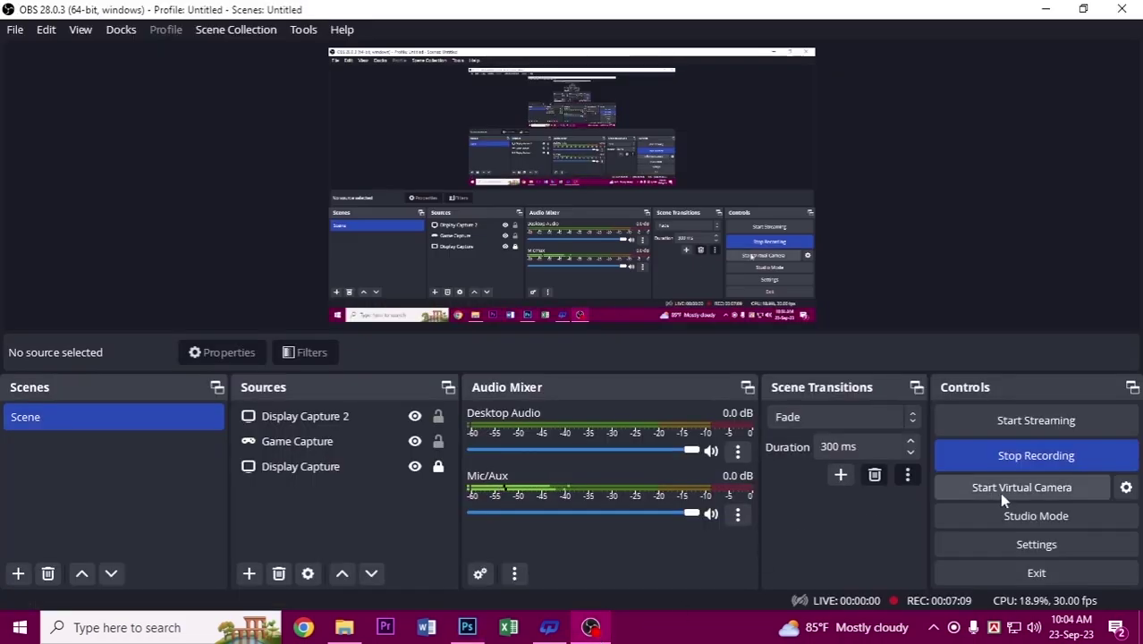